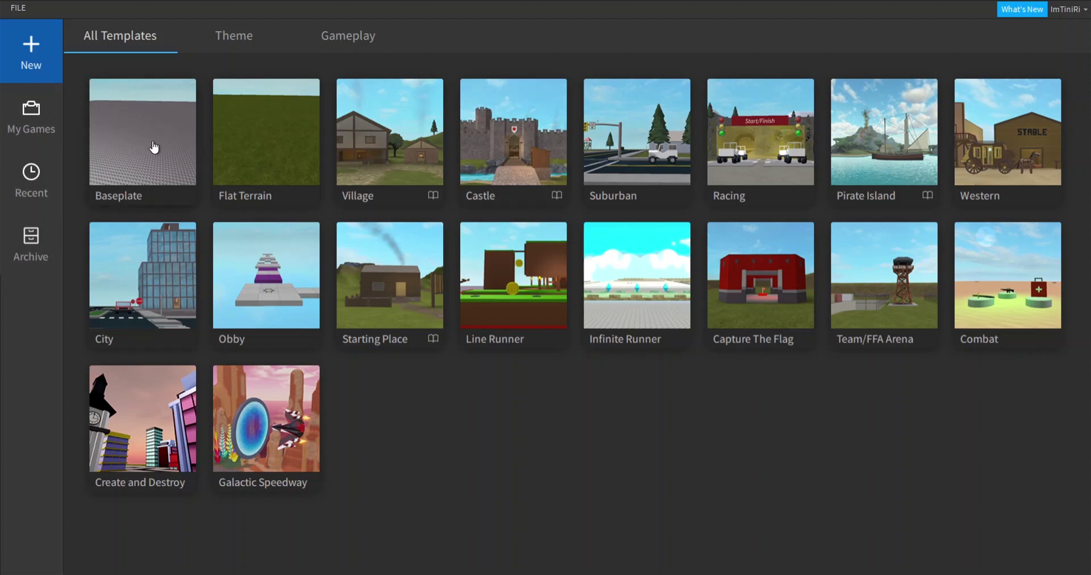
Create a new place from the Baseplate template
click(271, 168)
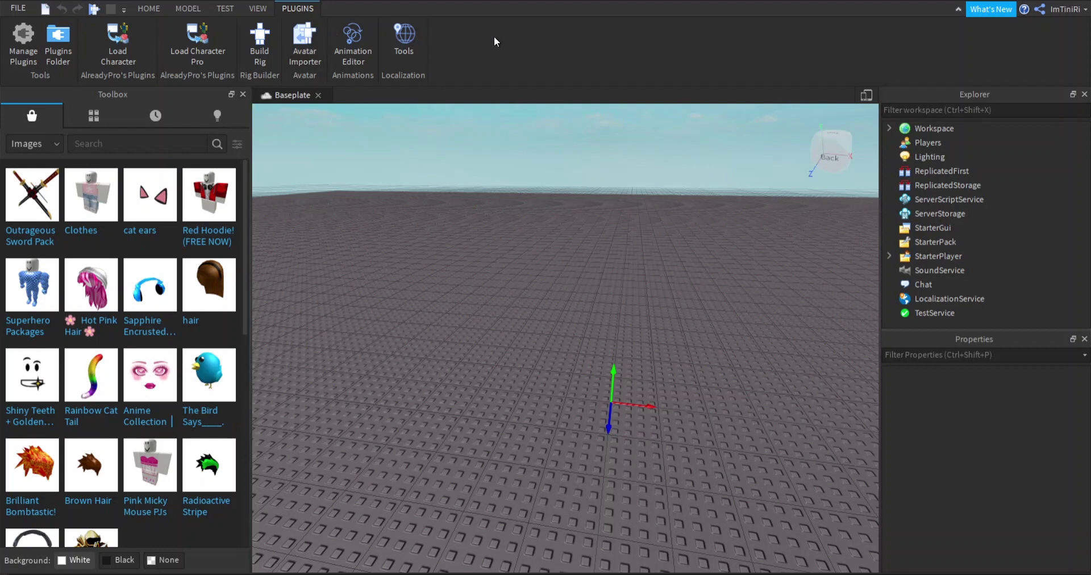
mouse_move(232, 170)
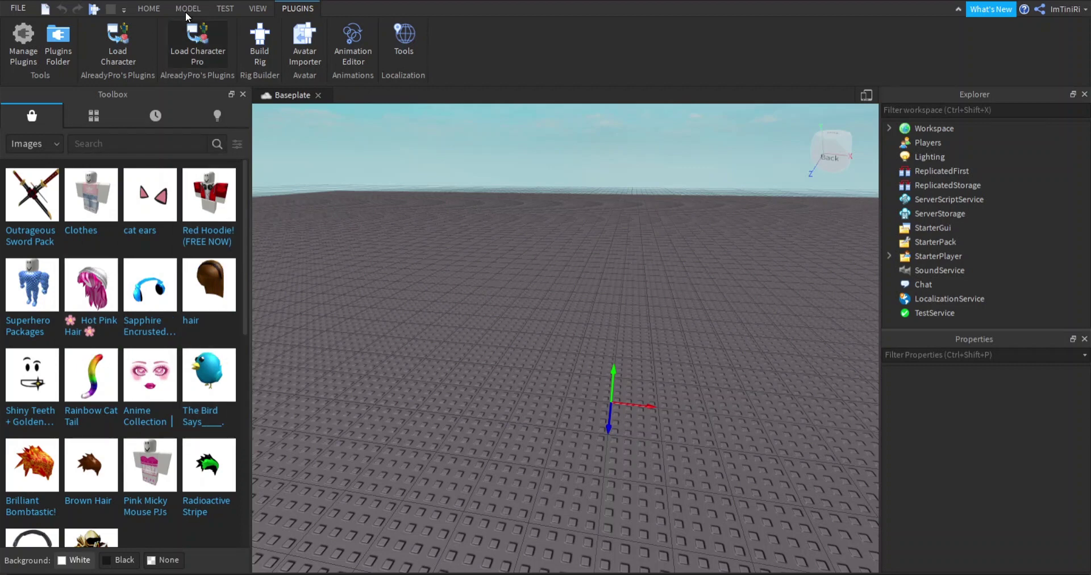
Hide the Toolbox and show it again
click(149, 8)
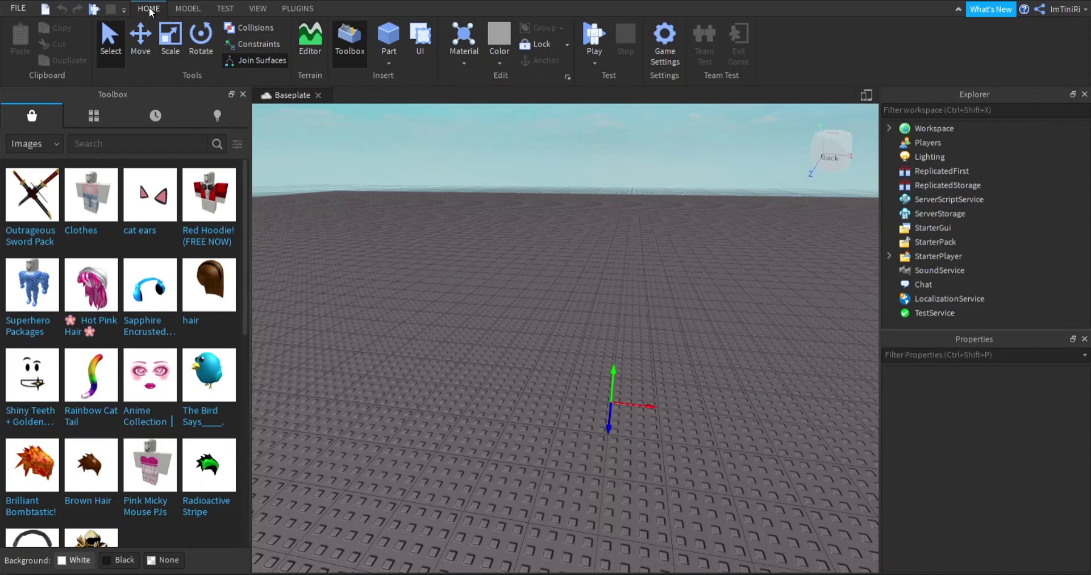
click(350, 43)
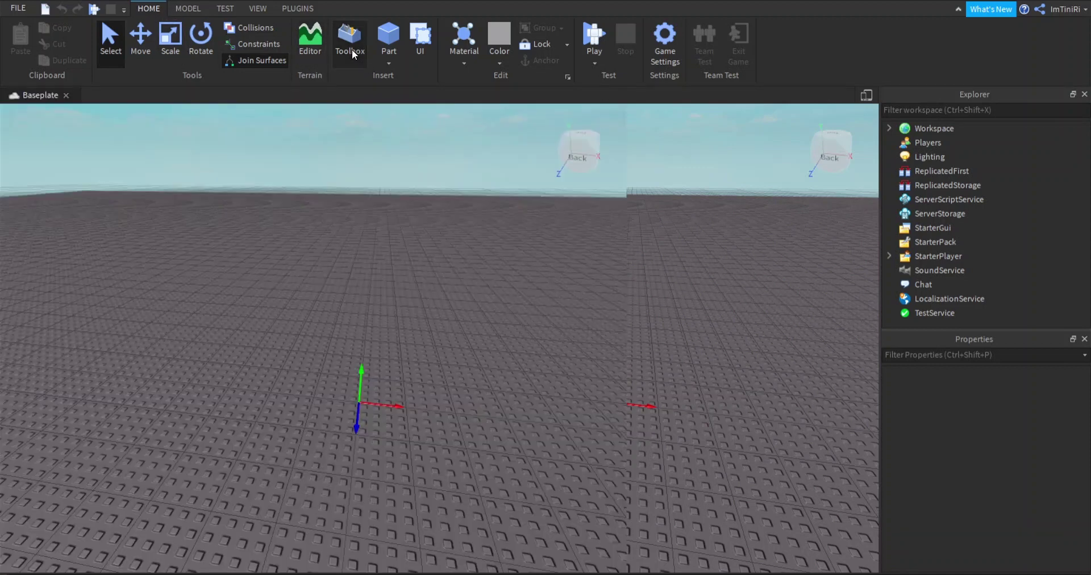
click(350, 43)
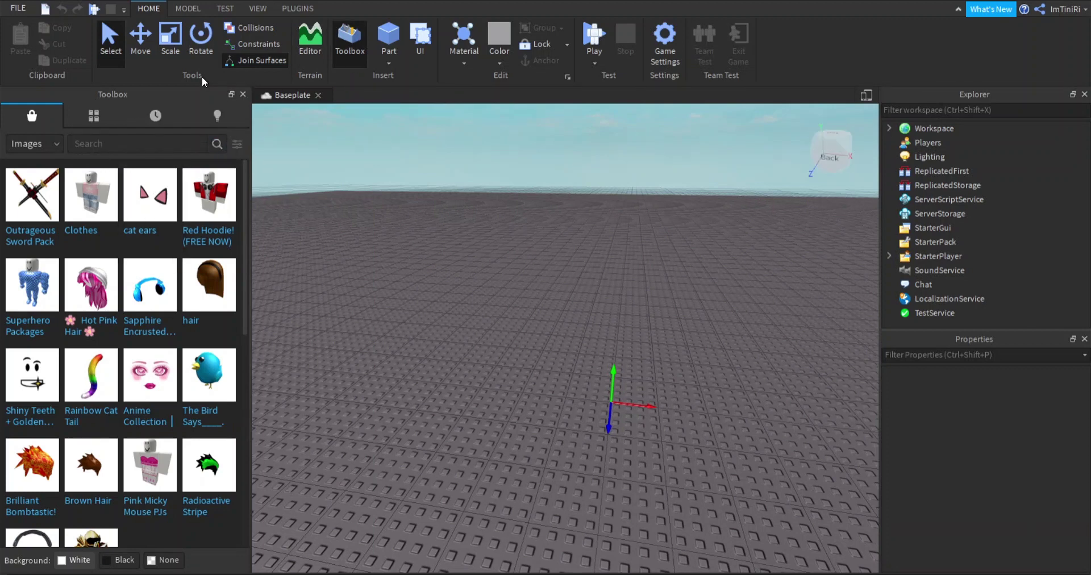
Load the avatar into the workspace with the Load Character Pro plugin and check it from several angles
click(225, 8)
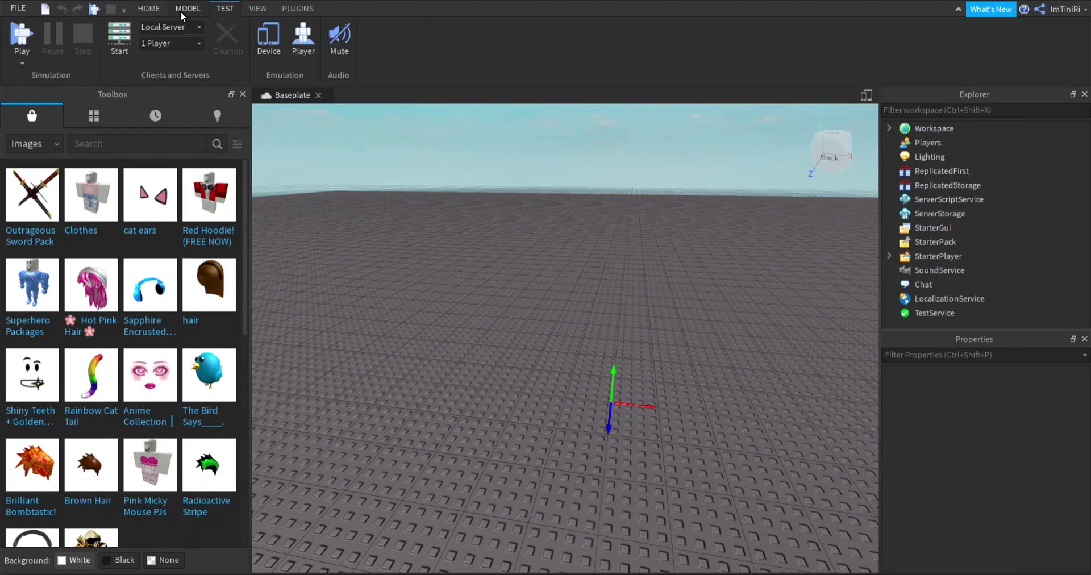
click(149, 8)
click(299, 10)
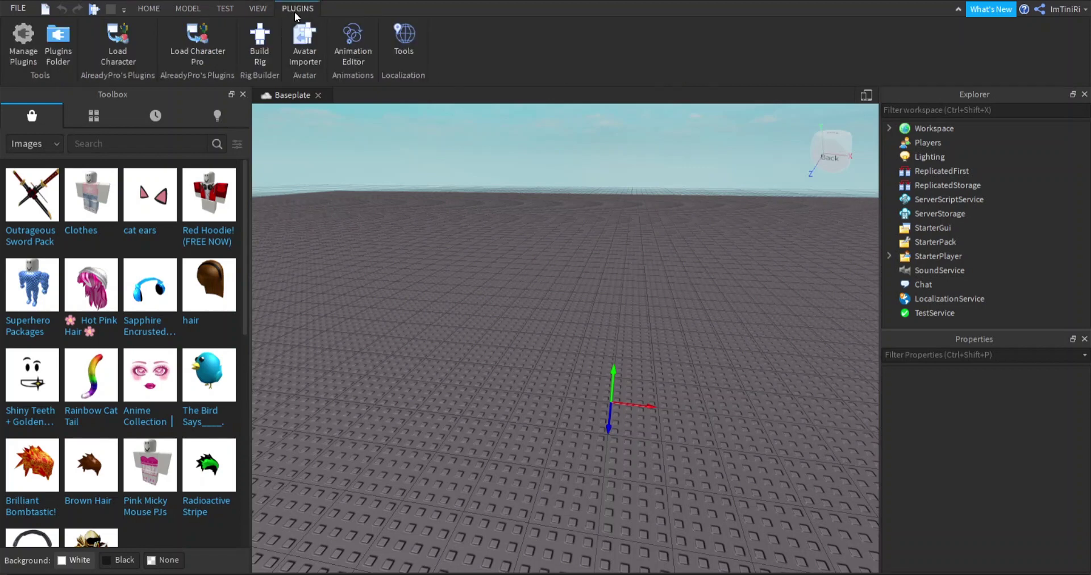
right_drag(482, 121, 483, 150)
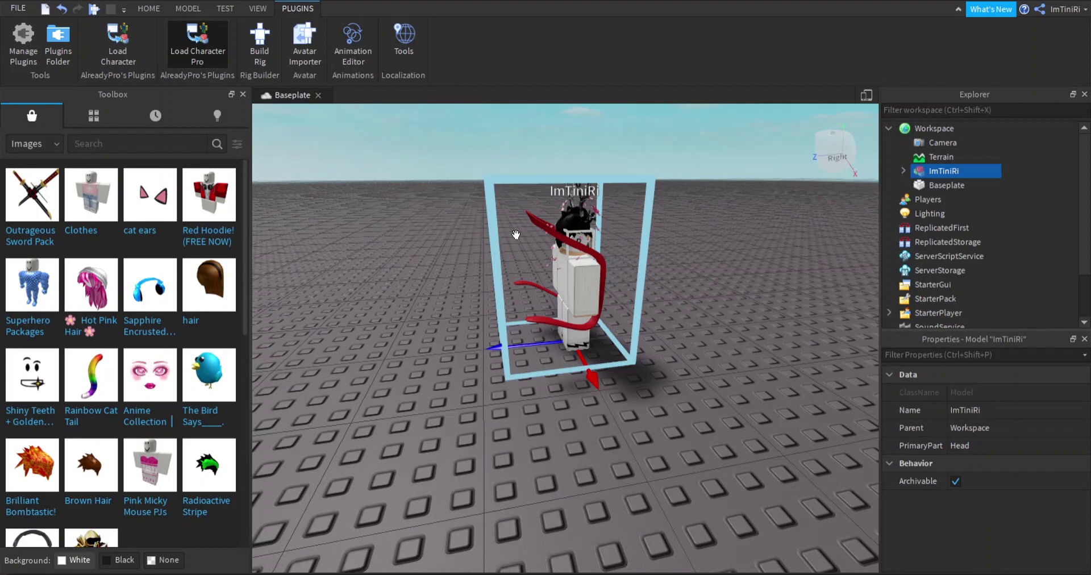
scroll(582, 171, up, 5)
right_drag(582, 171, 581, 169)
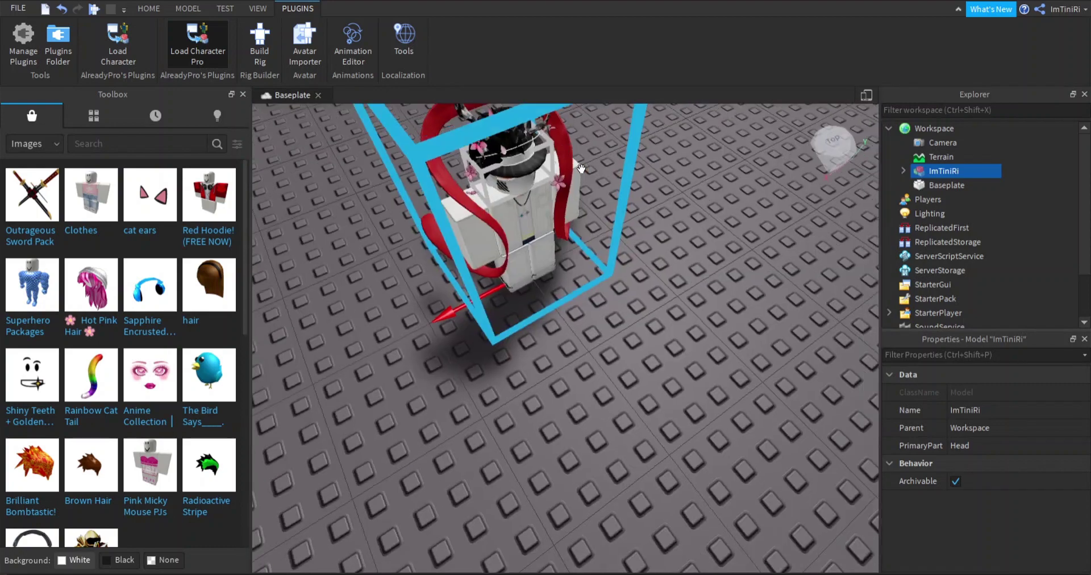
scroll(581, 168, down, 3)
scroll(580, 168, up, 5)
scroll(581, 168, down, 2)
scroll(581, 168, down, 5)
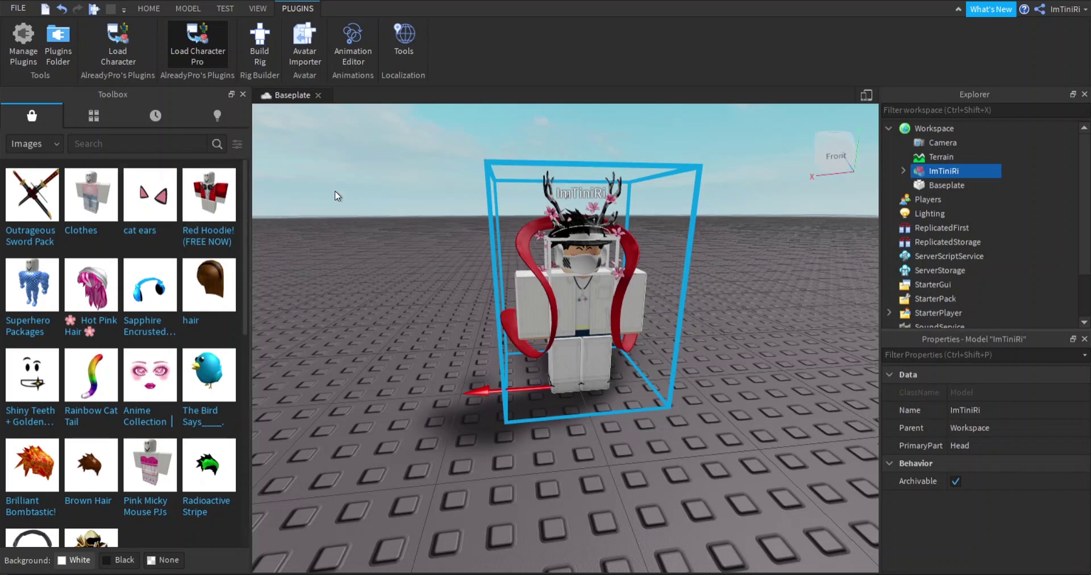
Add a second avatar above the first one and delete it again
key(ctrl+d)
key(f)
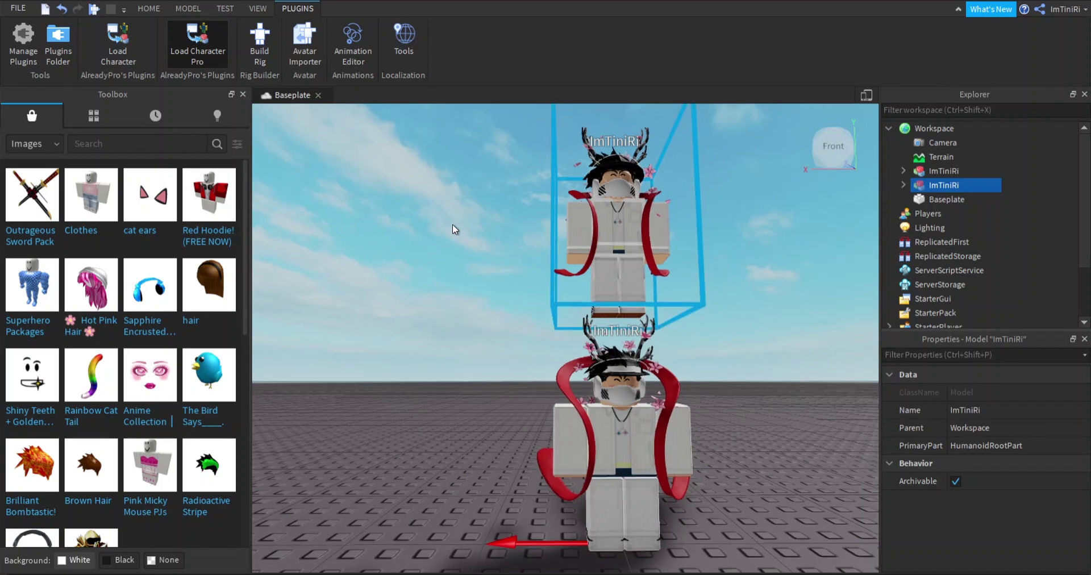
right_drag(453, 224, 458, 203)
key(Delete)
scroll(458, 202, down, 3)
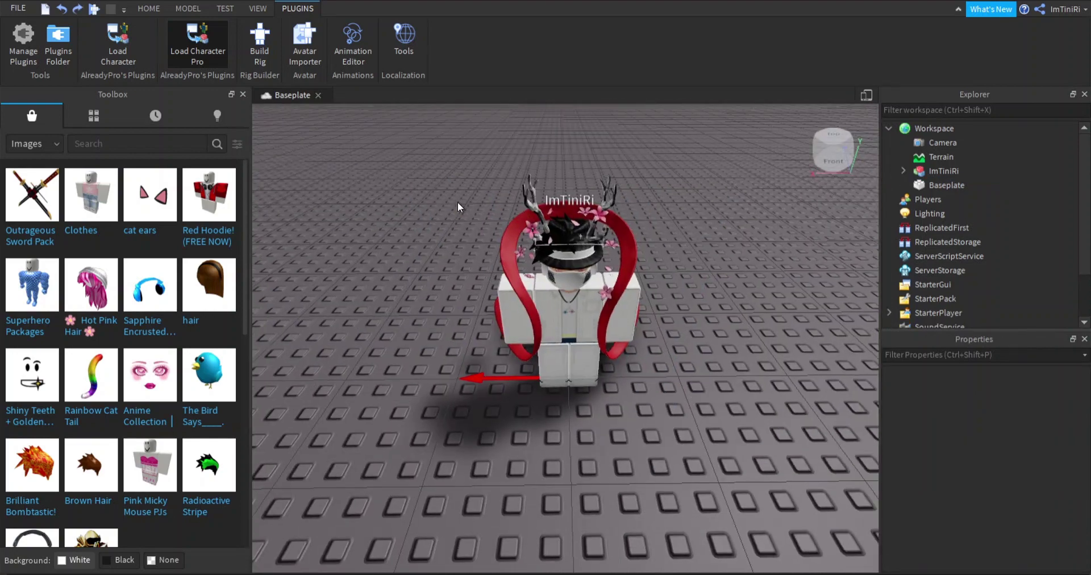
Switch the Toolbox category to Models
scroll(458, 202, up, 3)
scroll(389, 170, down, 5)
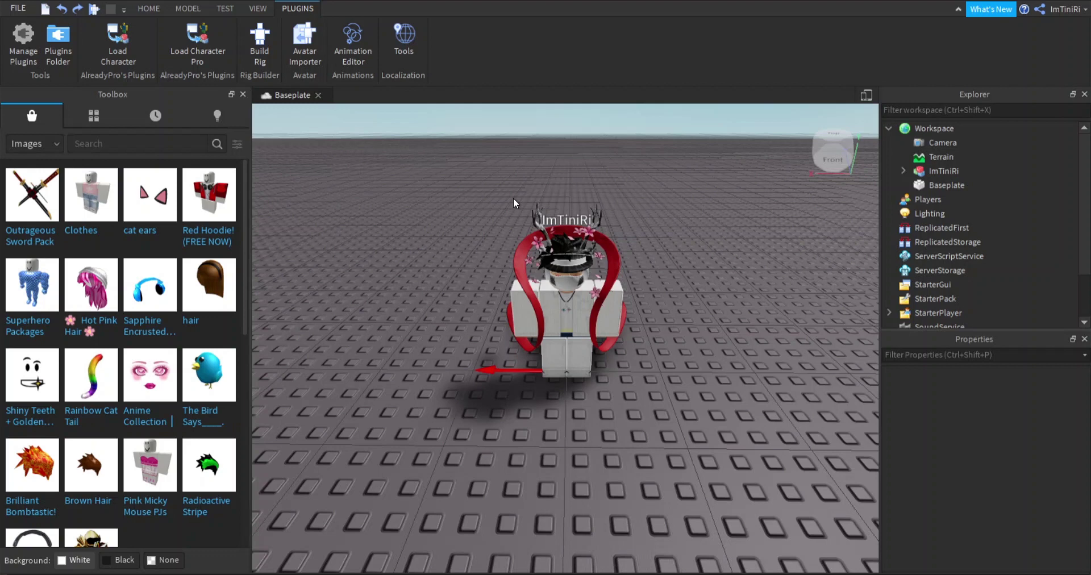
scroll(546, 199, up, 3)
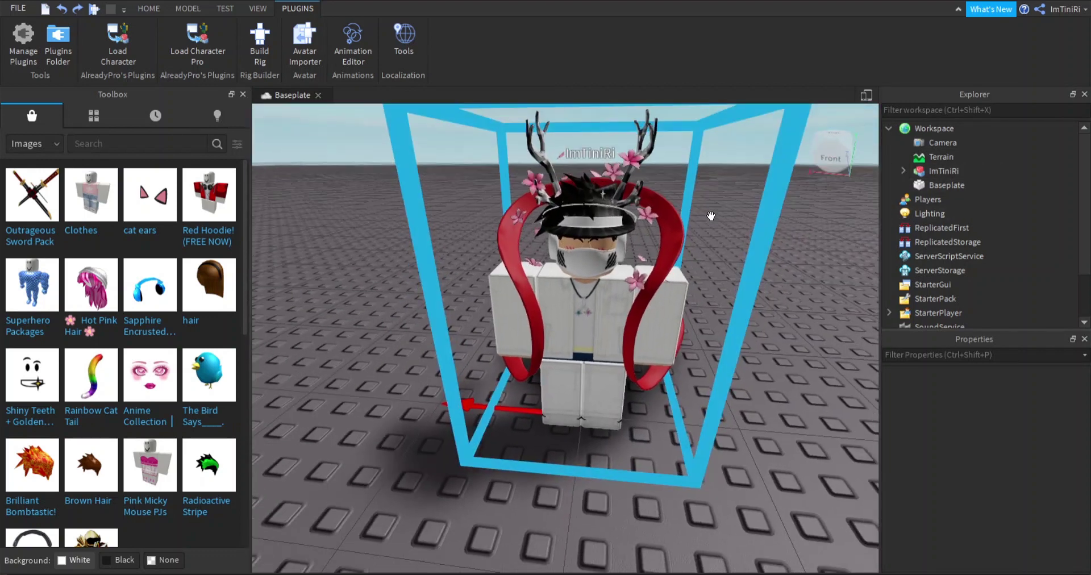
scroll(404, 177, up, 2)
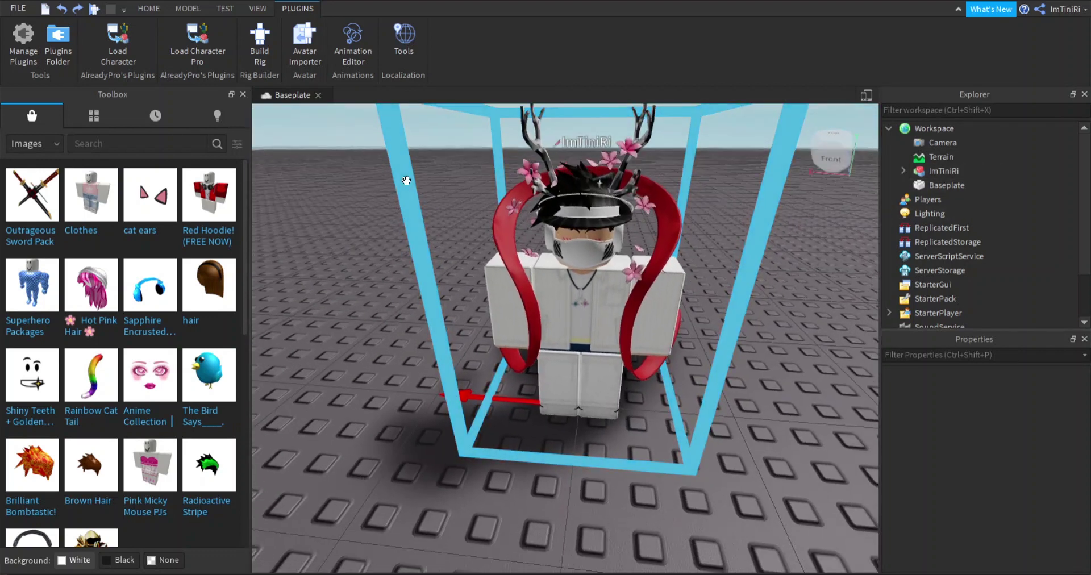
click(35, 142)
click(36, 142)
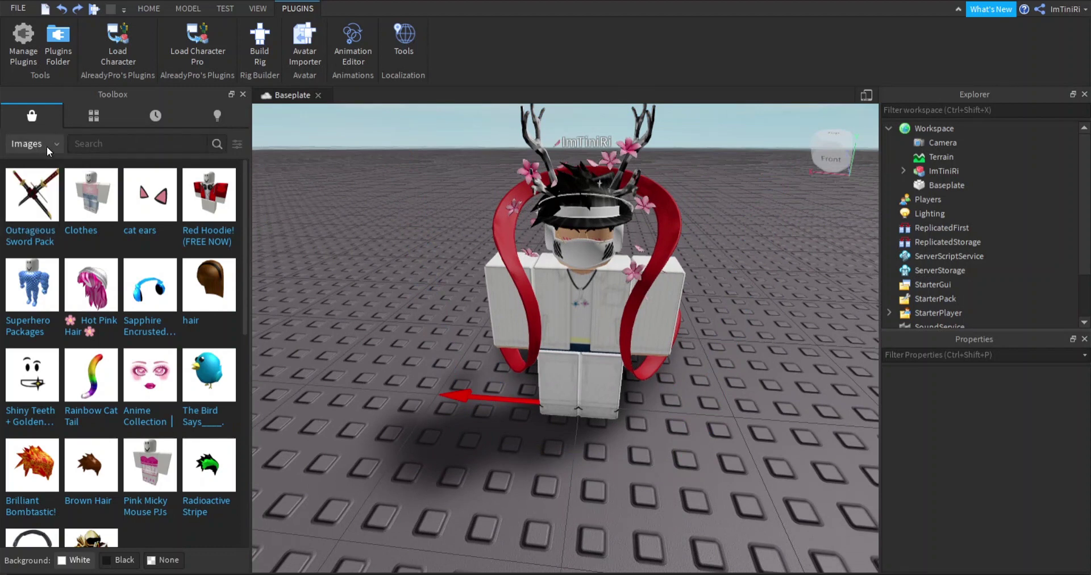
click(46, 146)
click(37, 165)
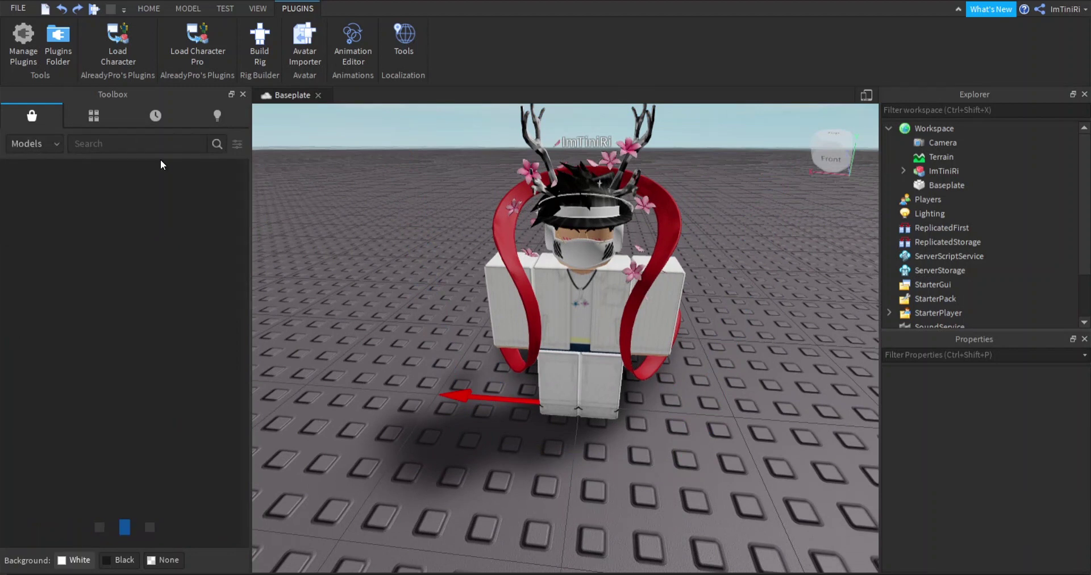
Delete the Meshes/HypeMaskAccessory mask from the avatar model so the face is uncovered
right_drag(284, 149, 386, 195)
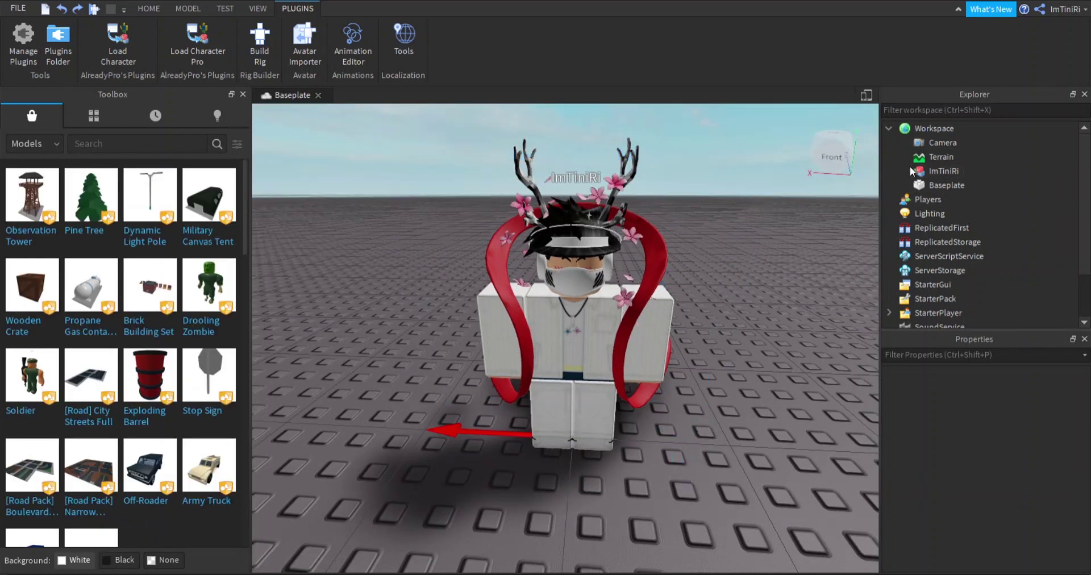
click(910, 169)
scroll(979, 216, down, 3)
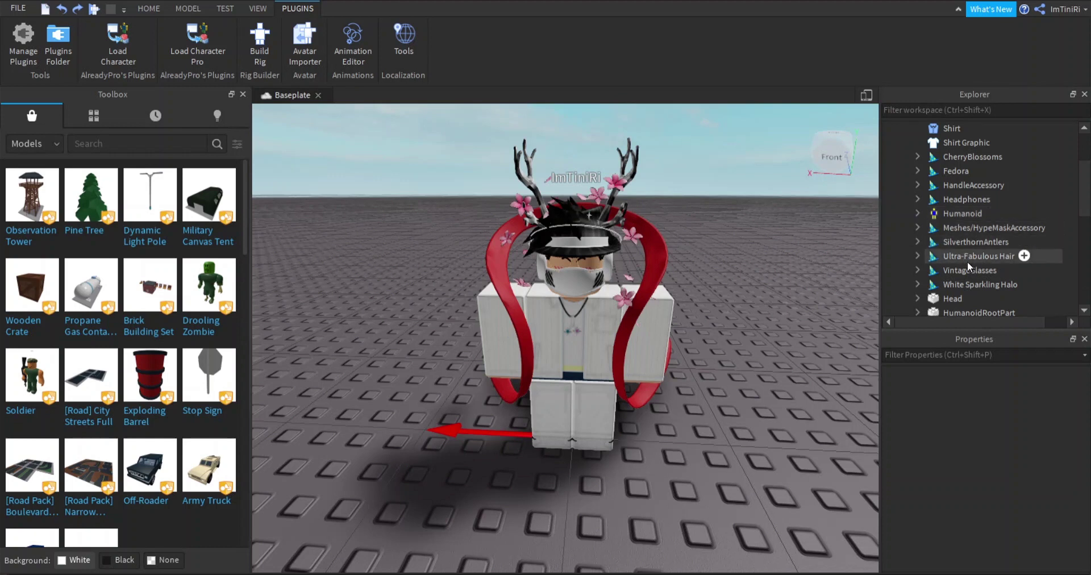
click(966, 228)
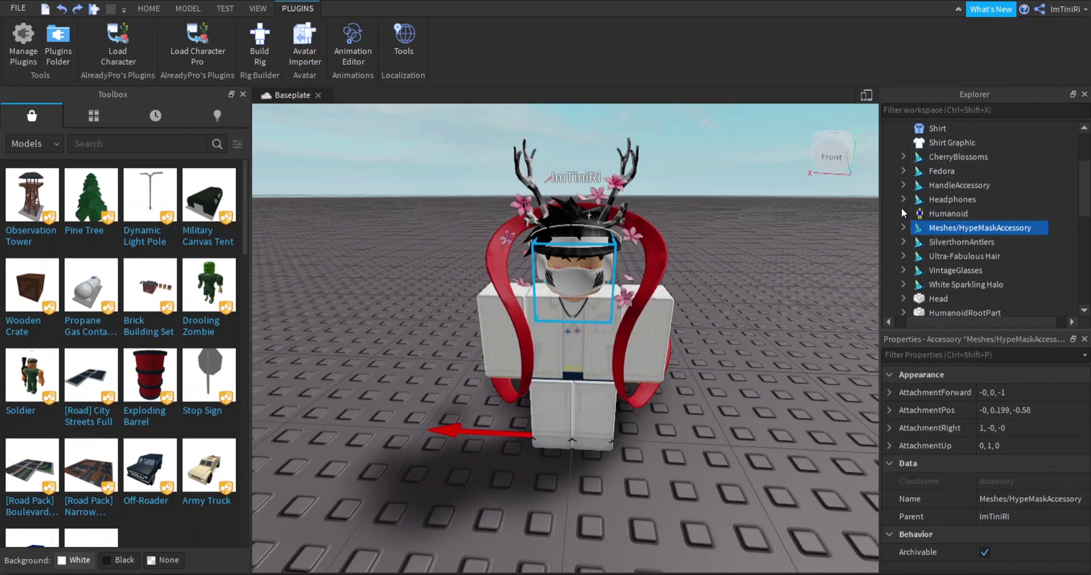
key(Delete)
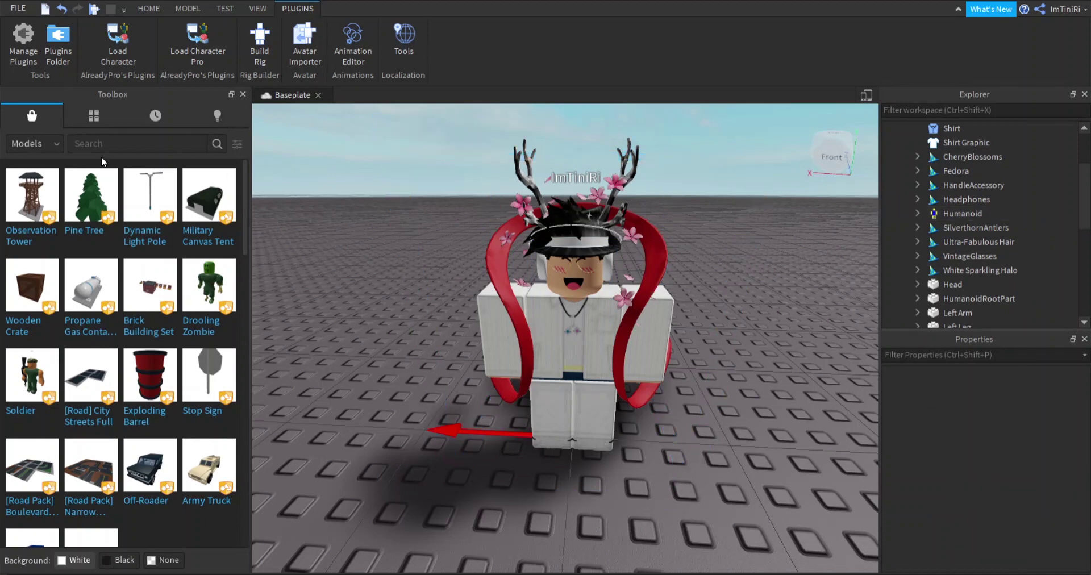
Set the Toolbox category back to Images
right_drag(377, 207, 375, 239)
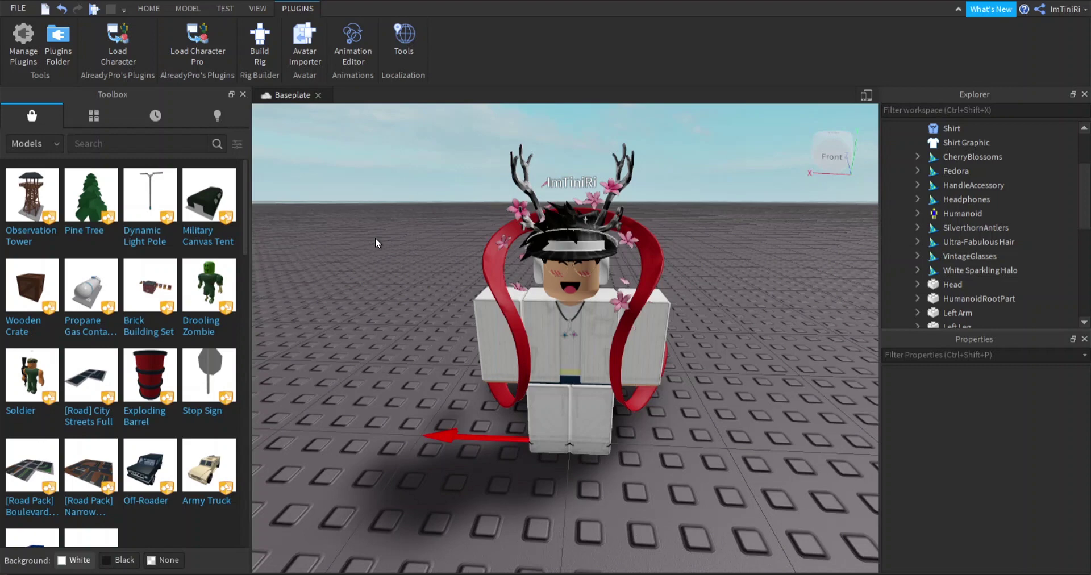
scroll(375, 237, up, 5)
scroll(375, 237, down, 7)
scroll(375, 238, up, 3)
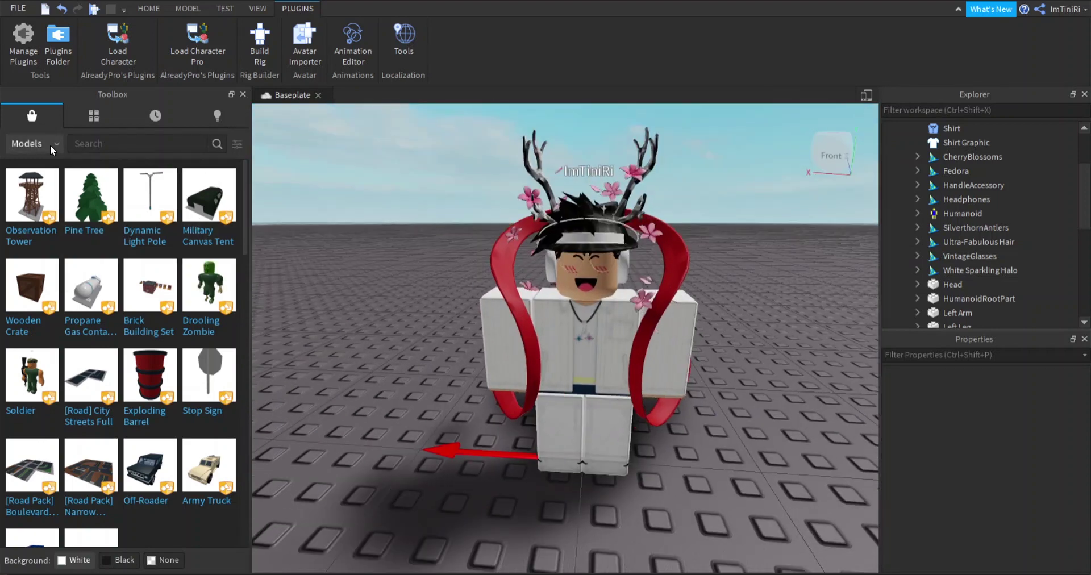
click(50, 145)
click(39, 145)
click(35, 146)
click(36, 181)
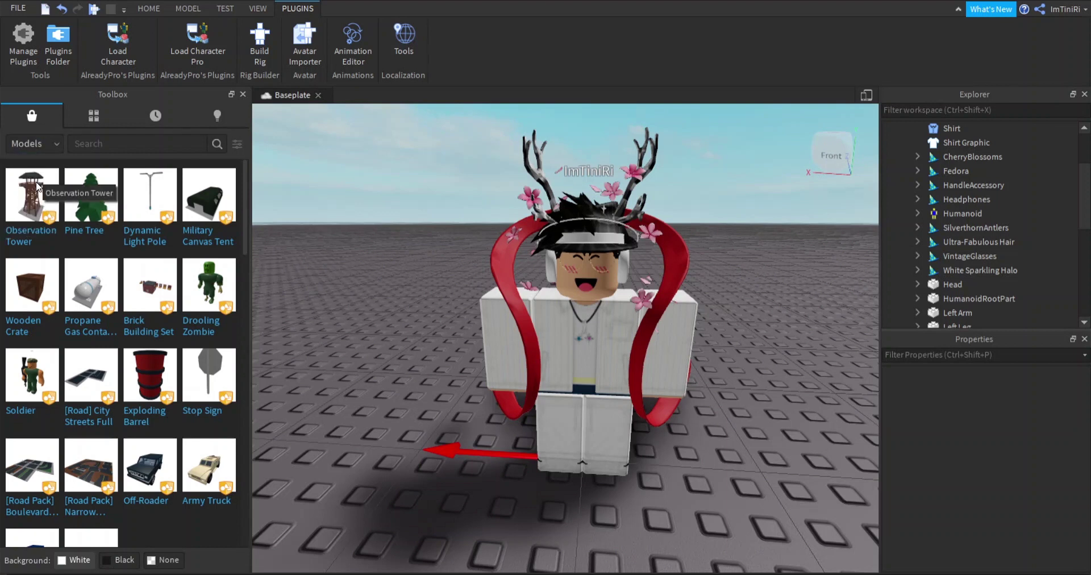
Search the Toolbox images for "rainbow barf face" and preview the first Rainbow Barf Face image
click(110, 141)
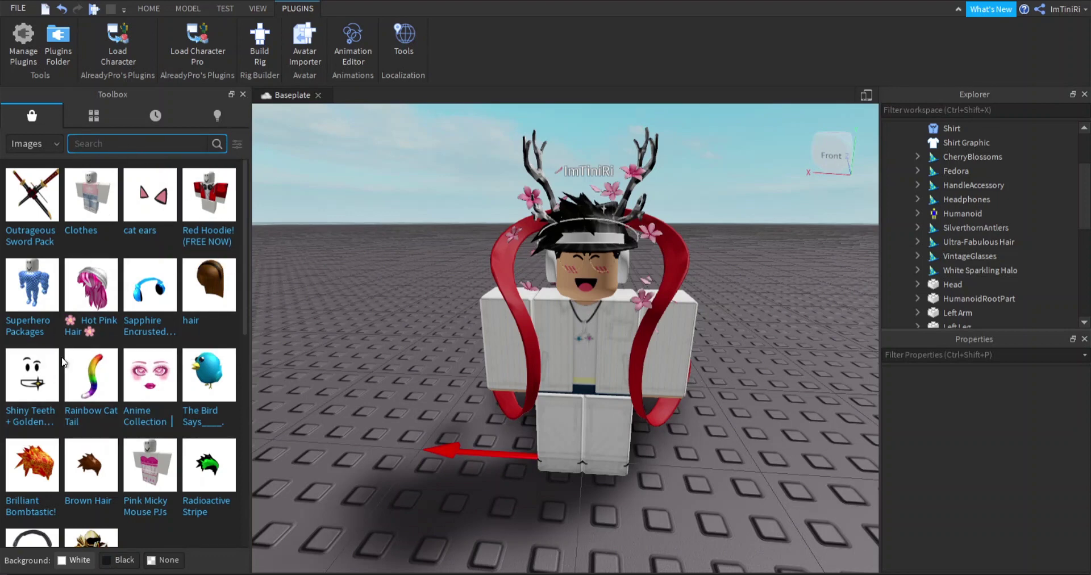
scroll(100, 396, down, 8)
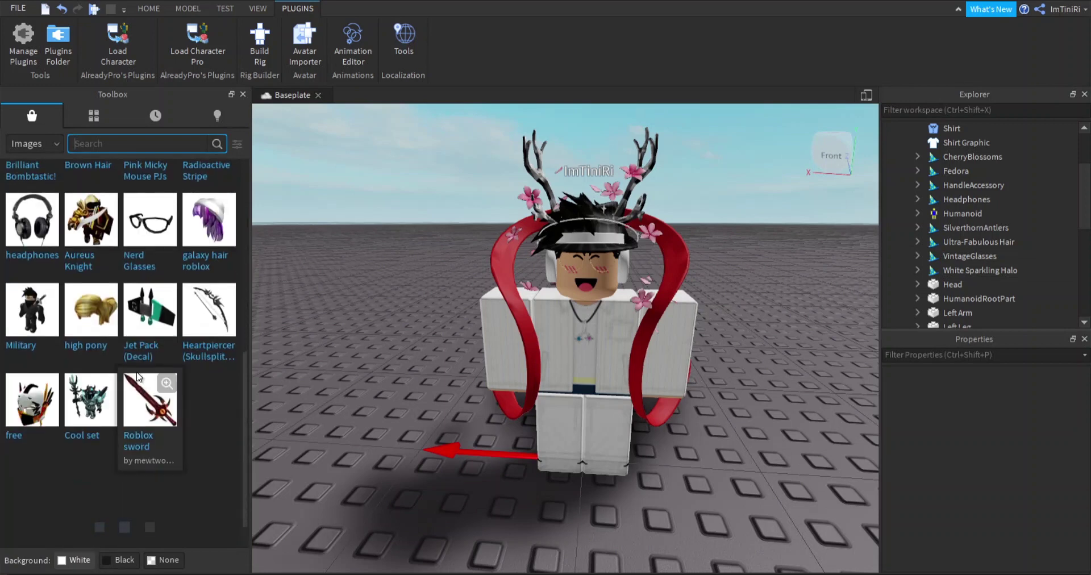
scroll(137, 376, down, 3)
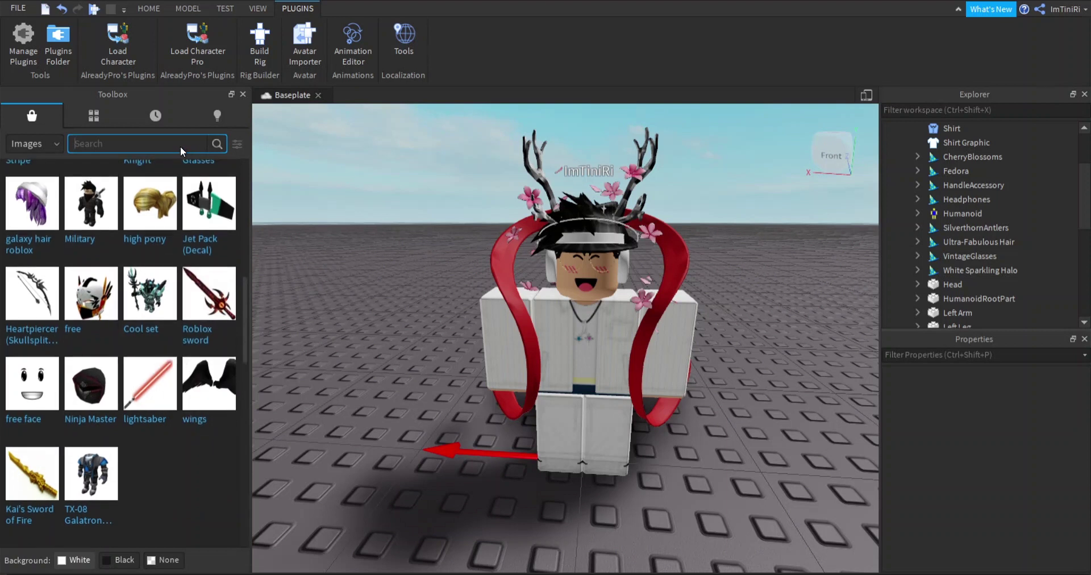
text(rainbow barf face)
key(Return)
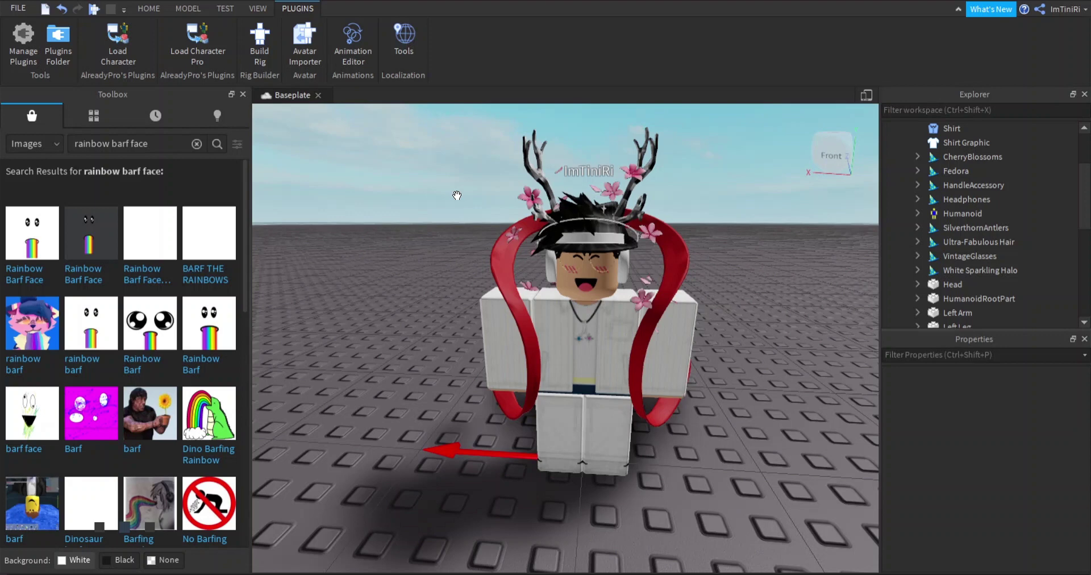
click(34, 239)
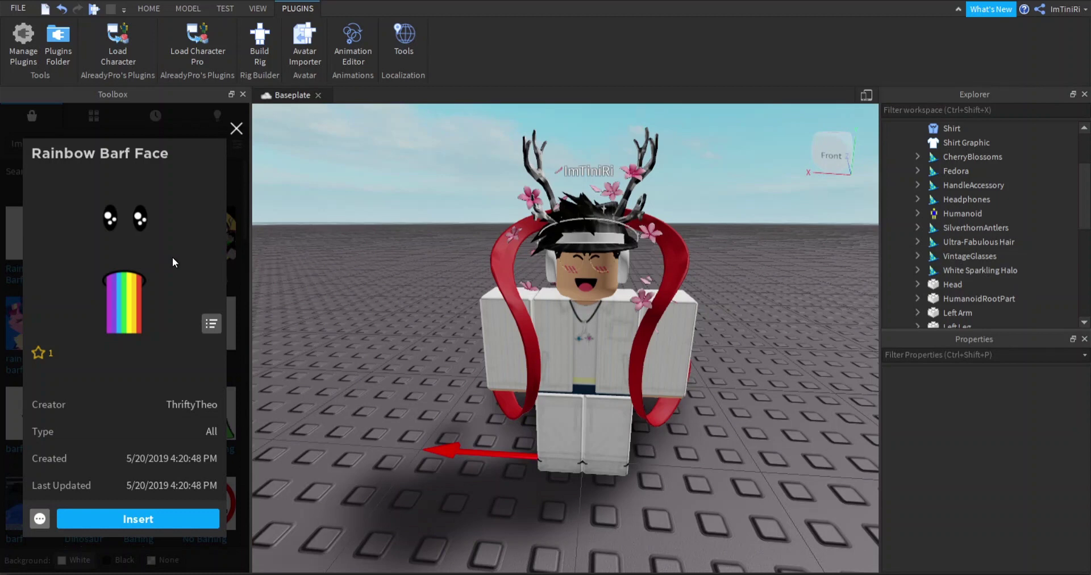
click(235, 130)
Search the Toolbox images for "anime face"
triple_click(183, 143)
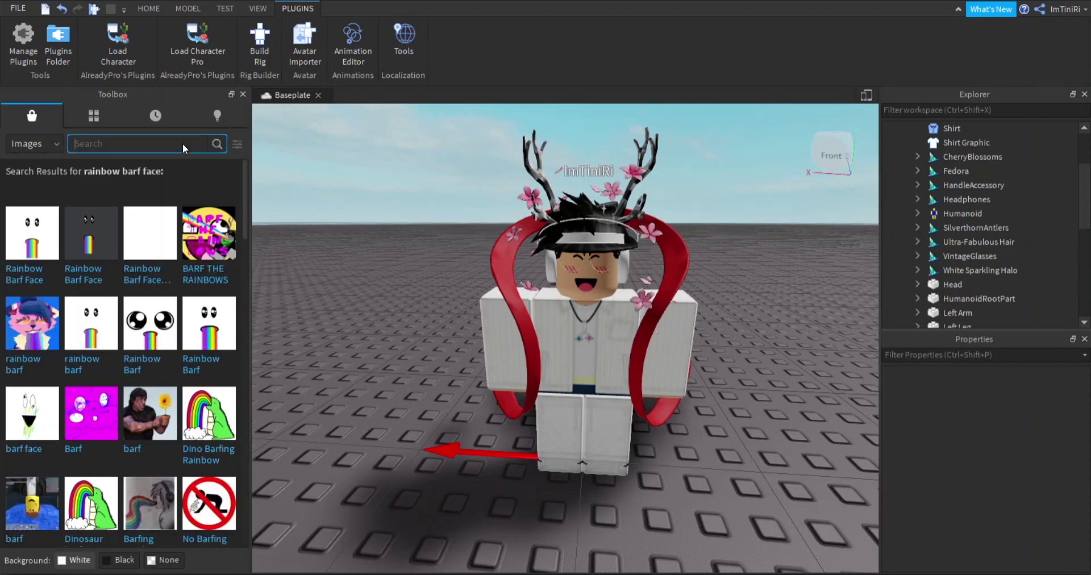
text(anhi)
key(BackSpace)
key(BackSpace)
key(BackSpace)
key(BackSpace)
text(anime face)
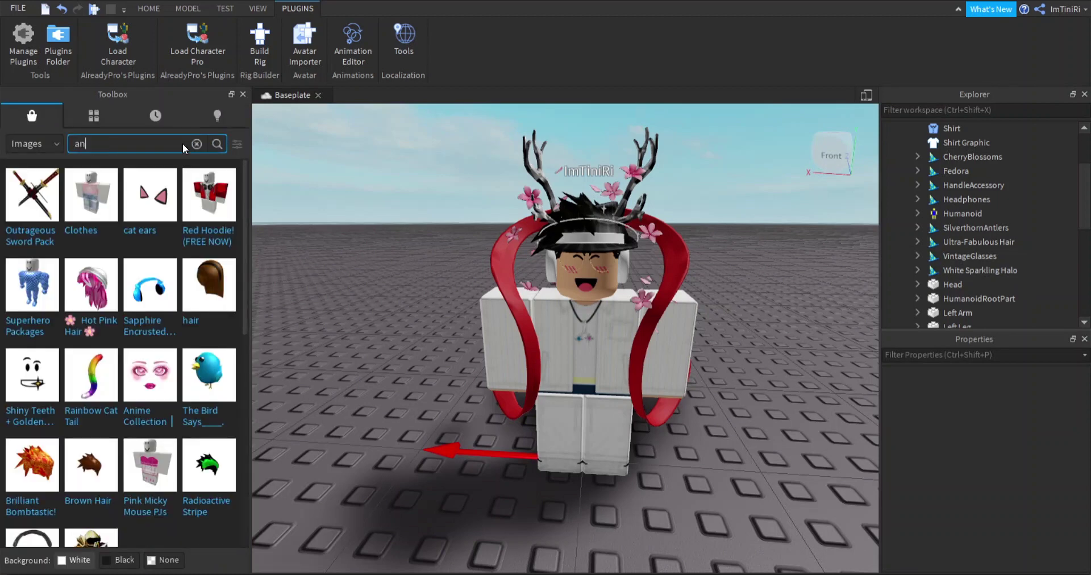
key(Return)
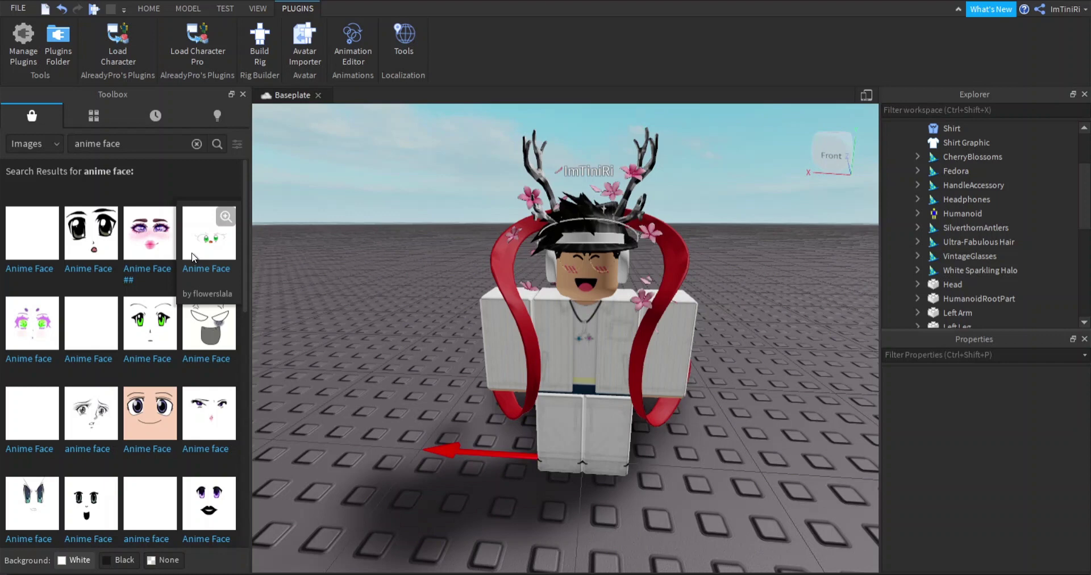
Preview the Anime Face ## image and the black-eyed Anime Face image beside it
click(165, 219)
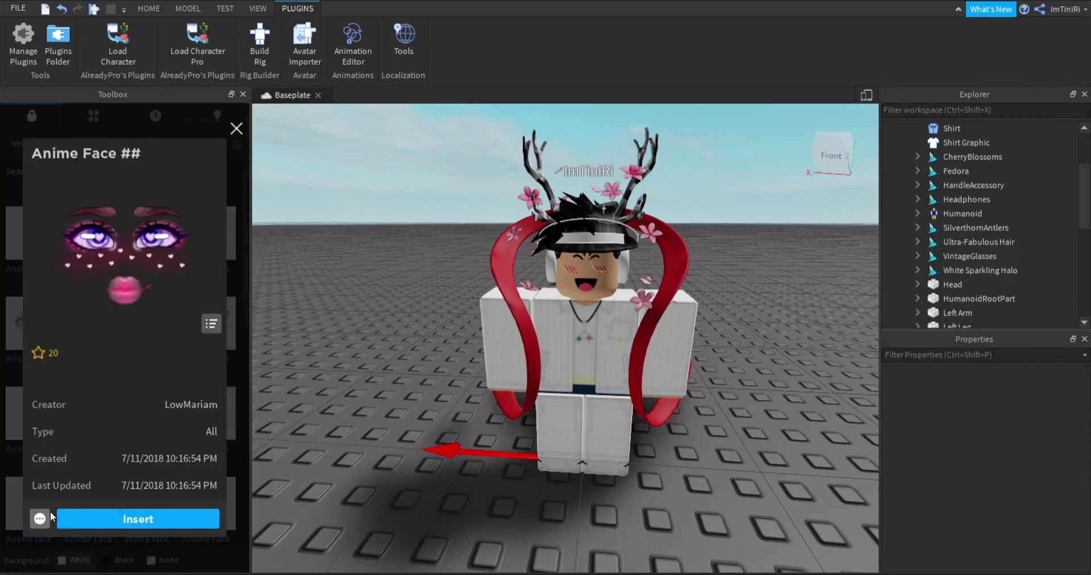
click(236, 130)
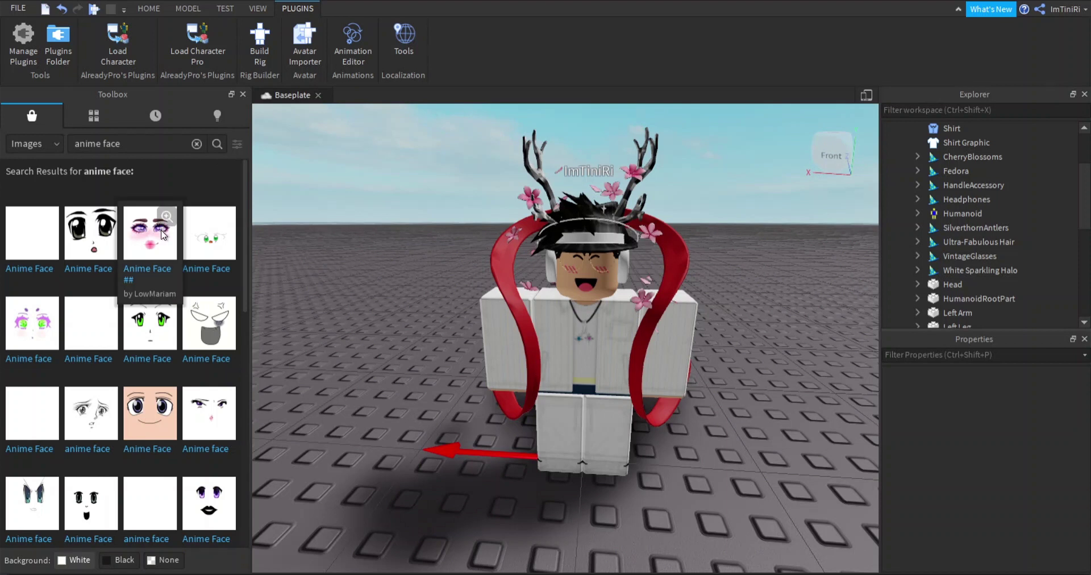
click(106, 219)
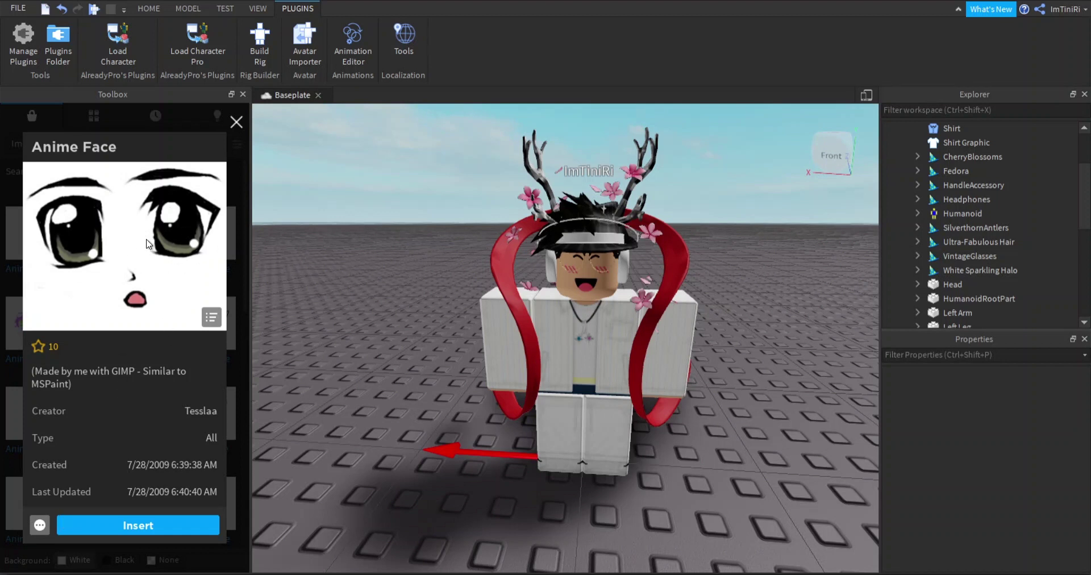
Close the open Anime Face preview, open the Anime Face ## image and copy its asset ID
drag(123, 189, 201, 123)
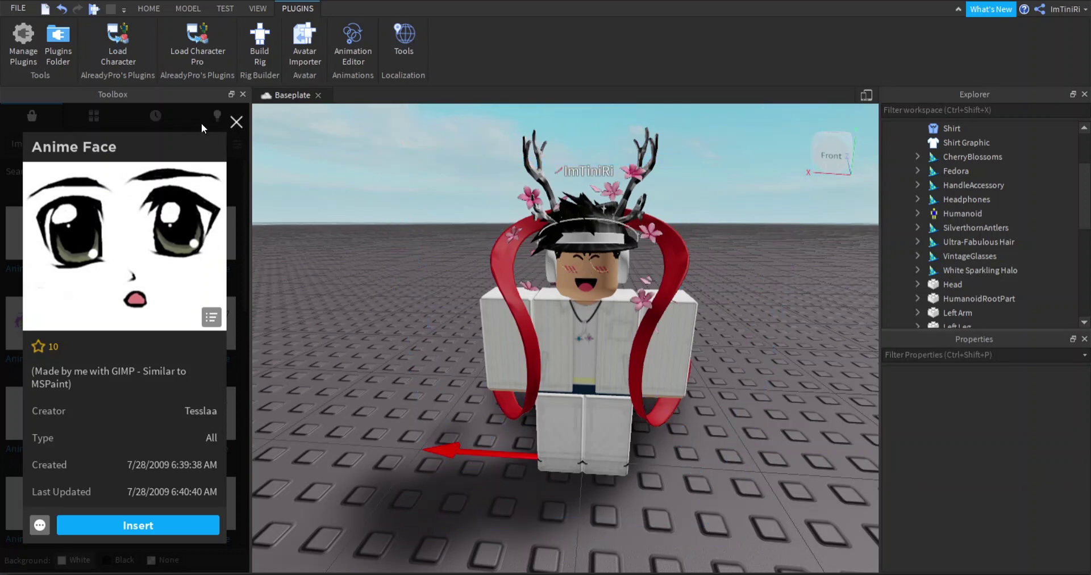
click(241, 124)
click(162, 220)
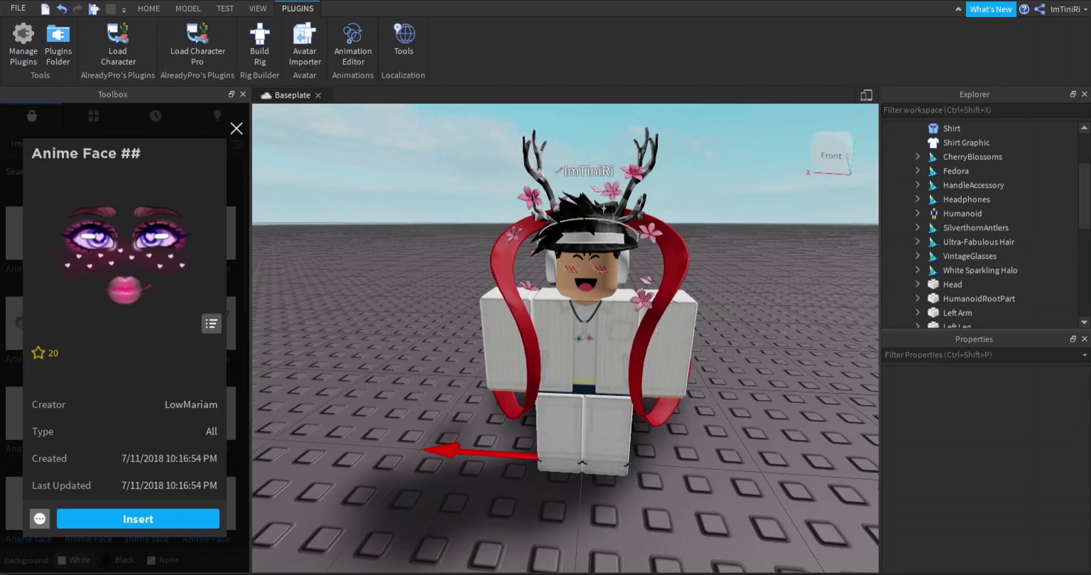
click(213, 525)
click(237, 128)
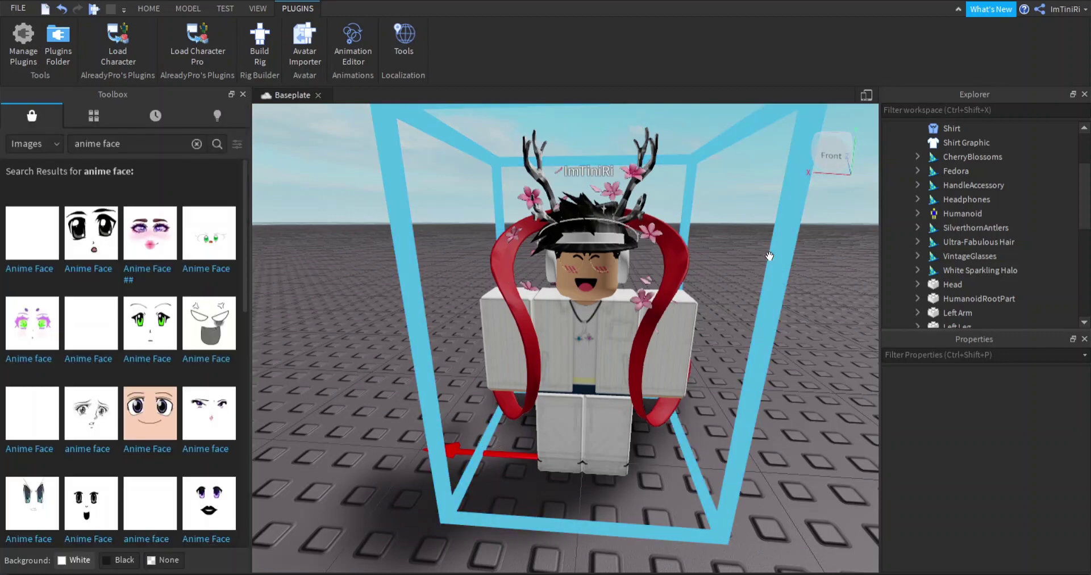
Expand the avatar's Head in the Explorer and select its face decal
scroll(959, 234, up, 3)
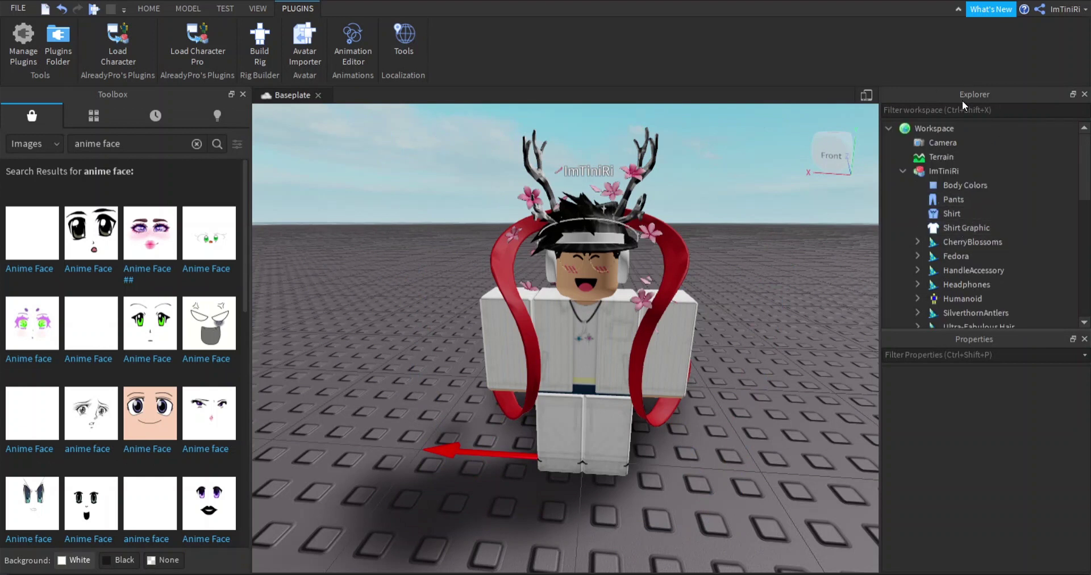
scroll(943, 182, down, 3)
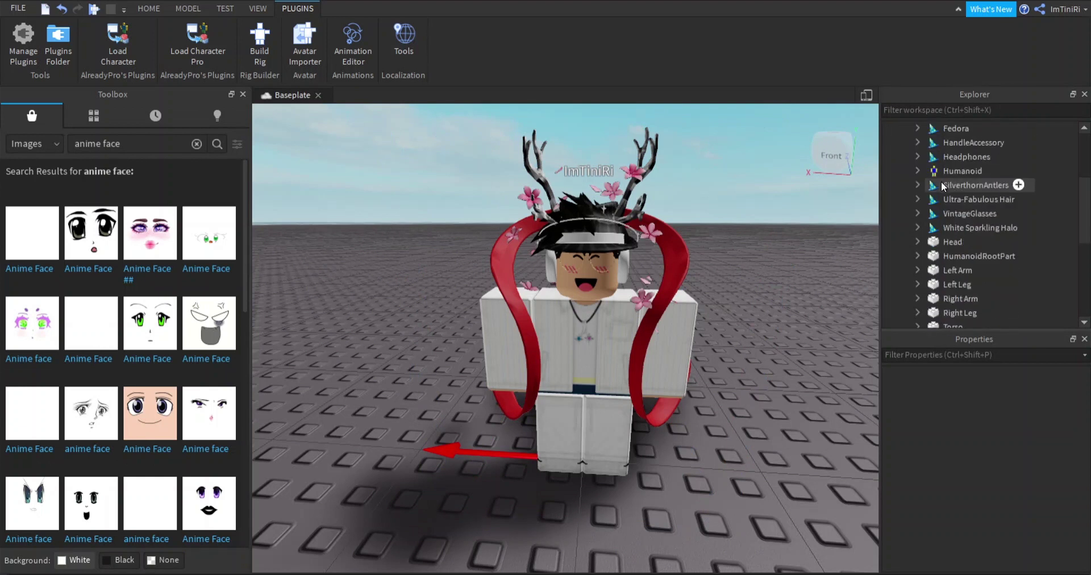
scroll(943, 182, up, 2)
scroll(919, 175, down, 1)
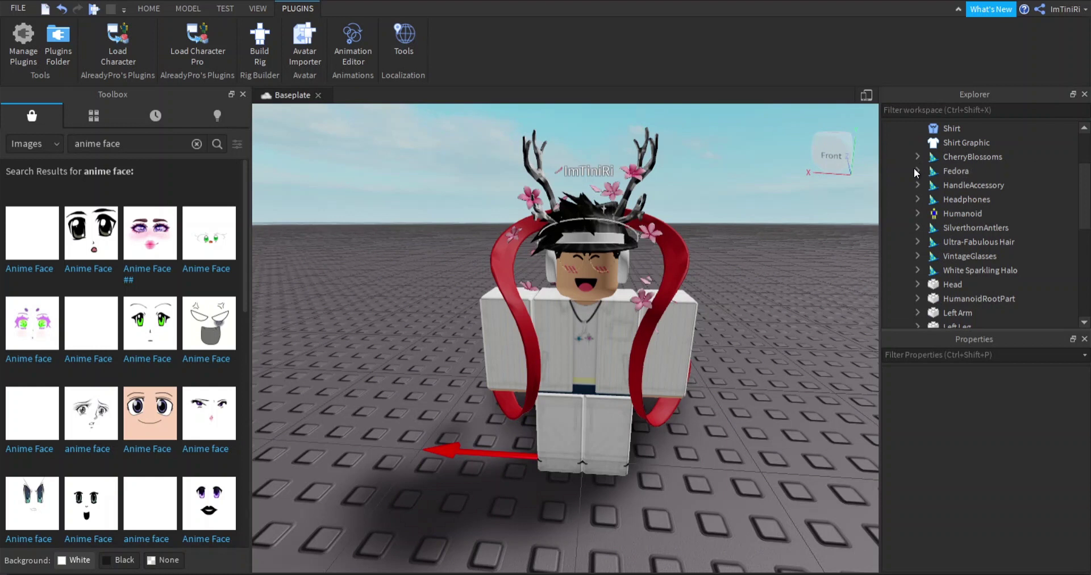
scroll(914, 168, up, 1)
scroll(912, 148, down, 3)
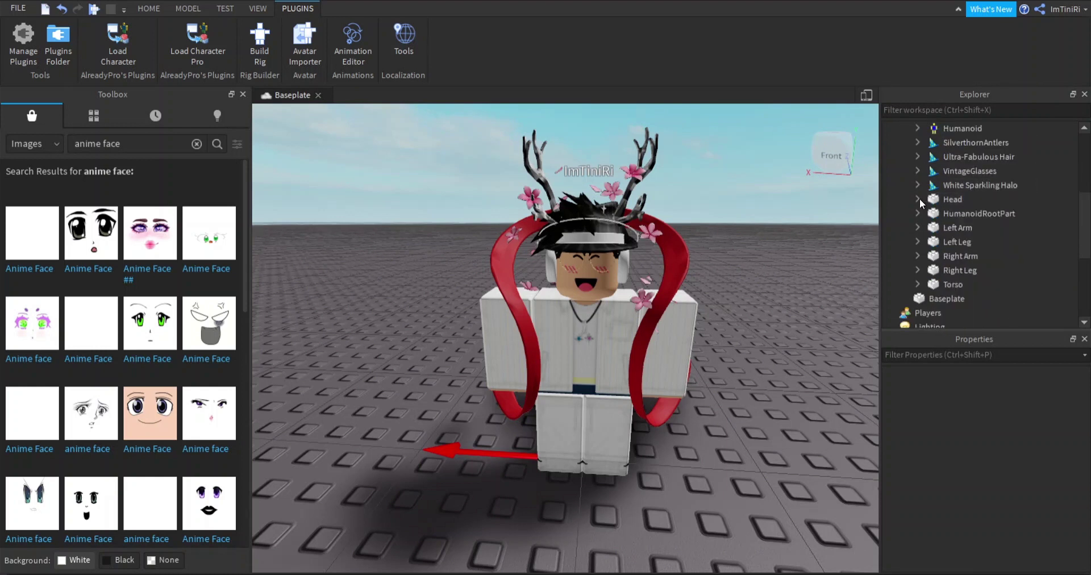
click(918, 199)
click(950, 283)
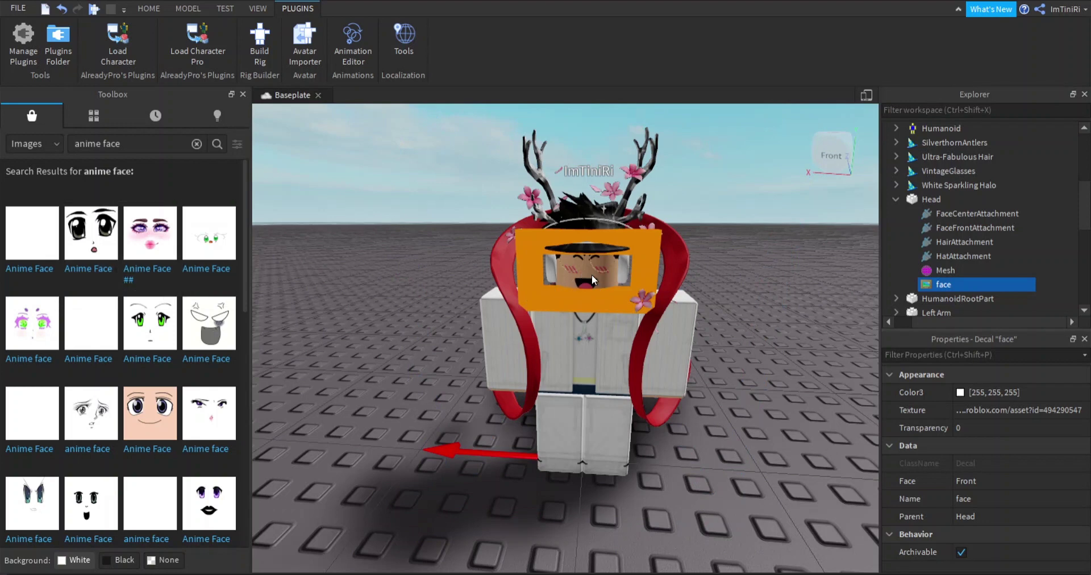
Try to place the black-eyed Anime Face image directly on the avatar's head, and delete the restored HypeMaskAccessory mask
drag(100, 256, 580, 270)
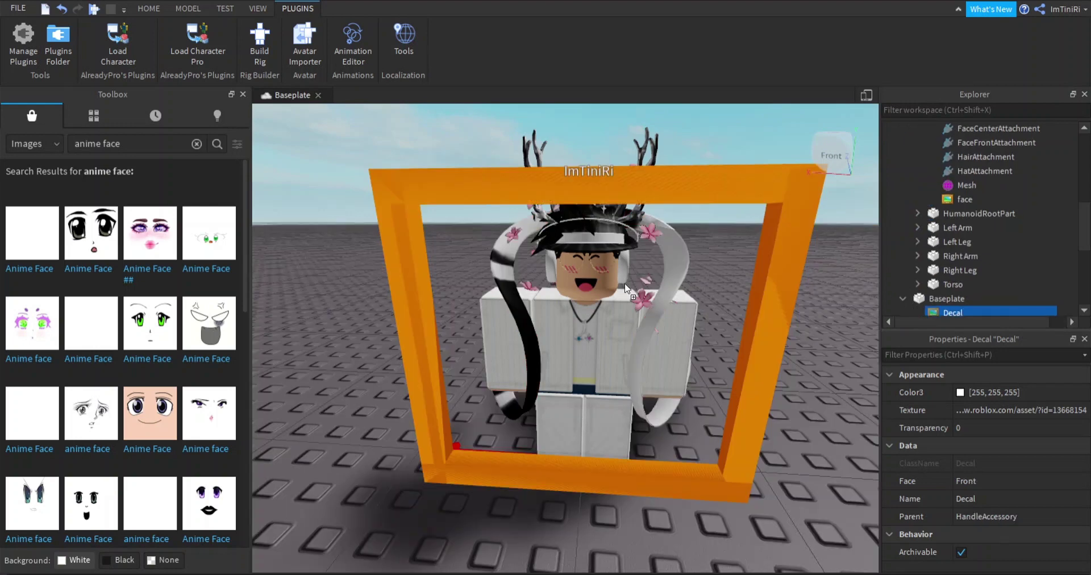
click(559, 269)
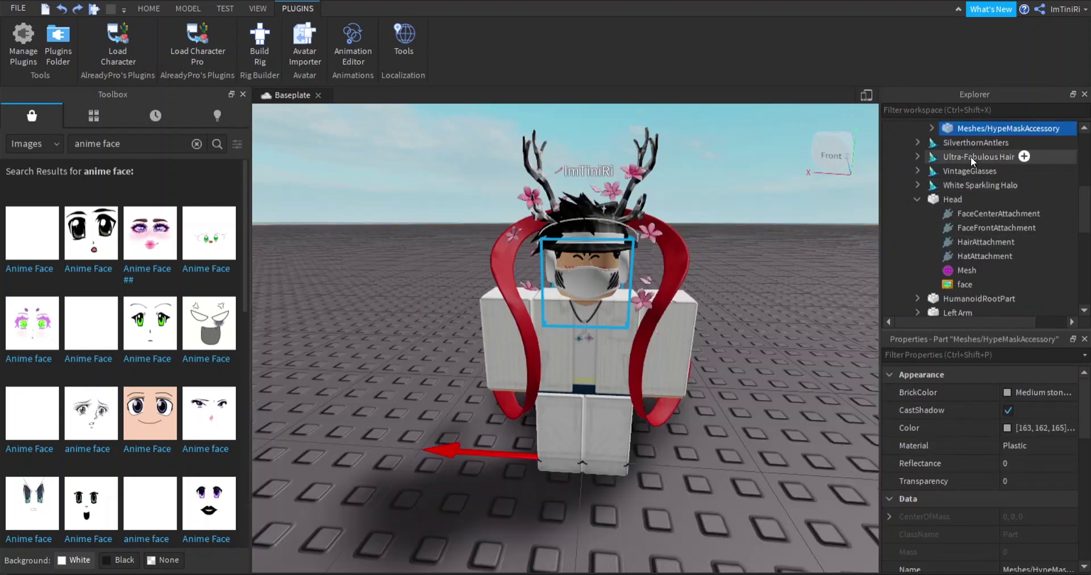
key(Delete)
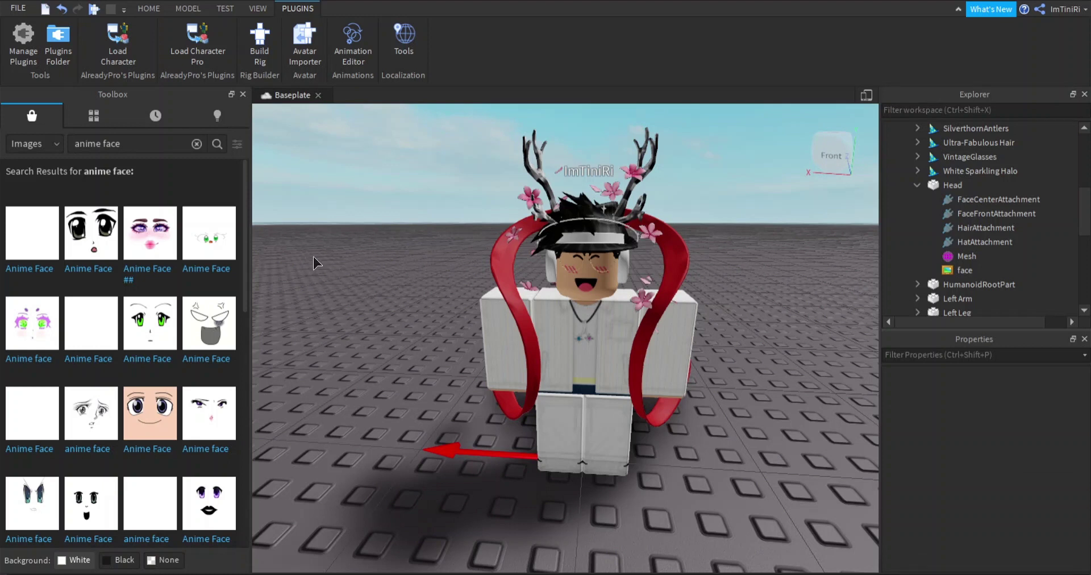
click(965, 270)
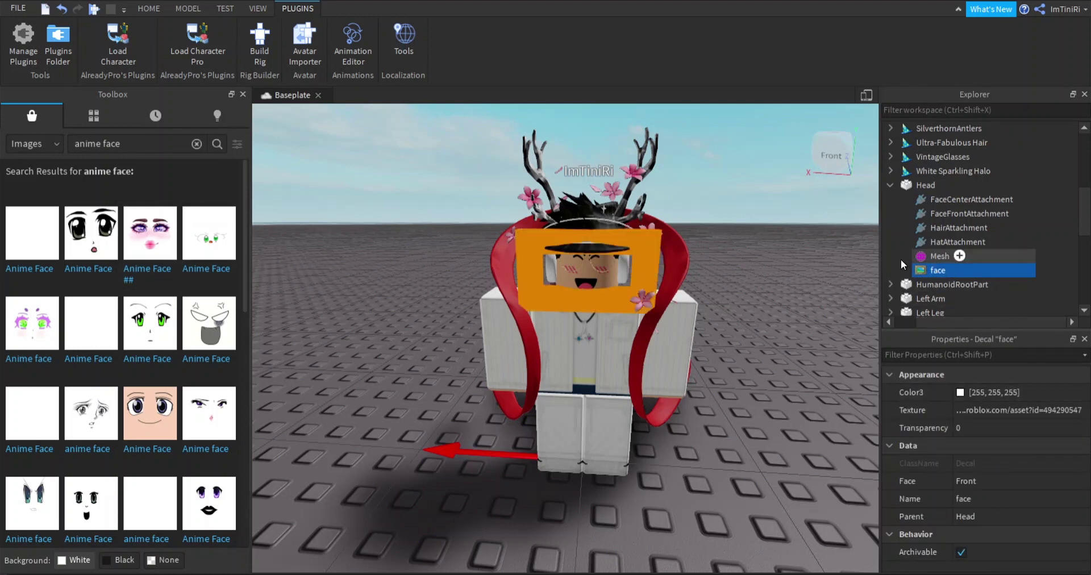
click(981, 412)
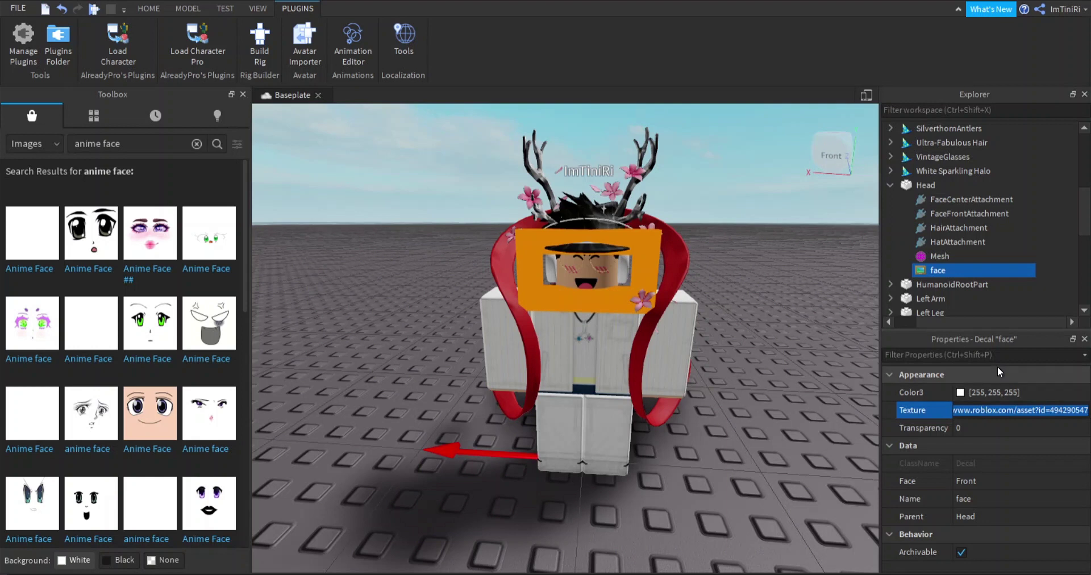
key(BackSpace)
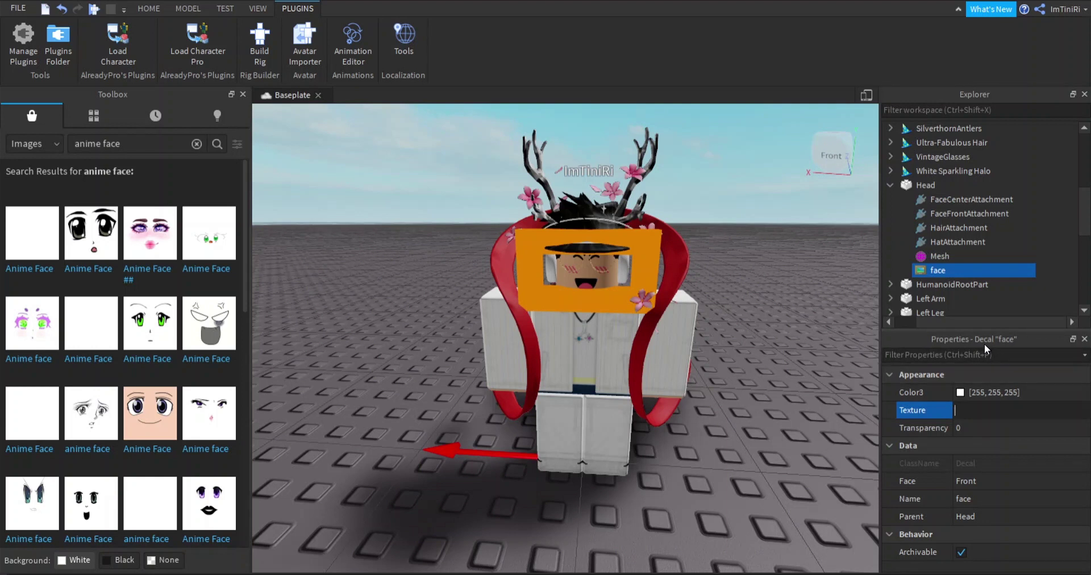
key(ctrl+v)
key(Return)
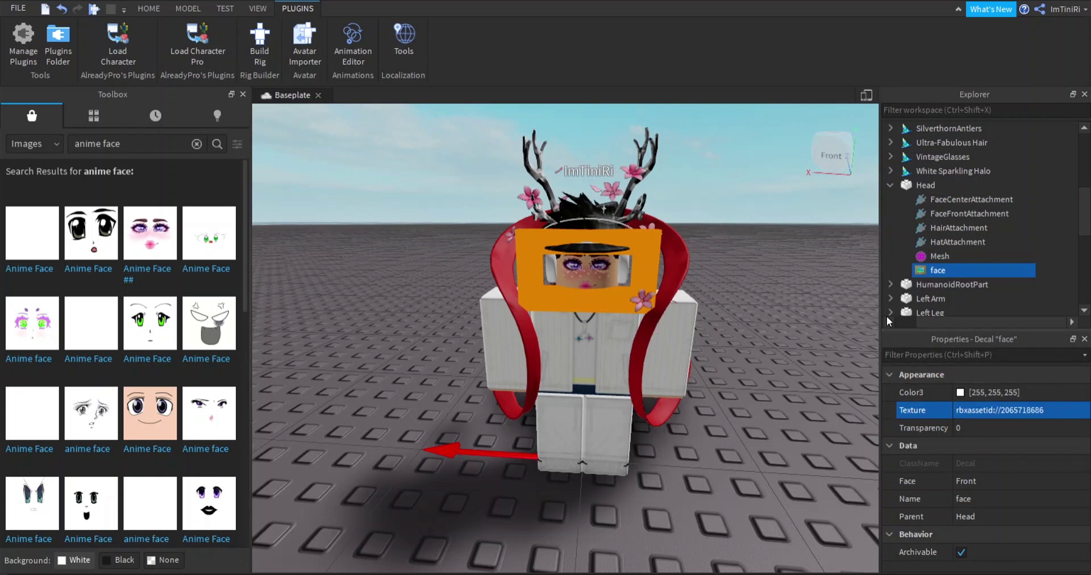
Examine the avatar's anime face up close and from different angles
click(812, 282)
scroll(811, 278, up, 8)
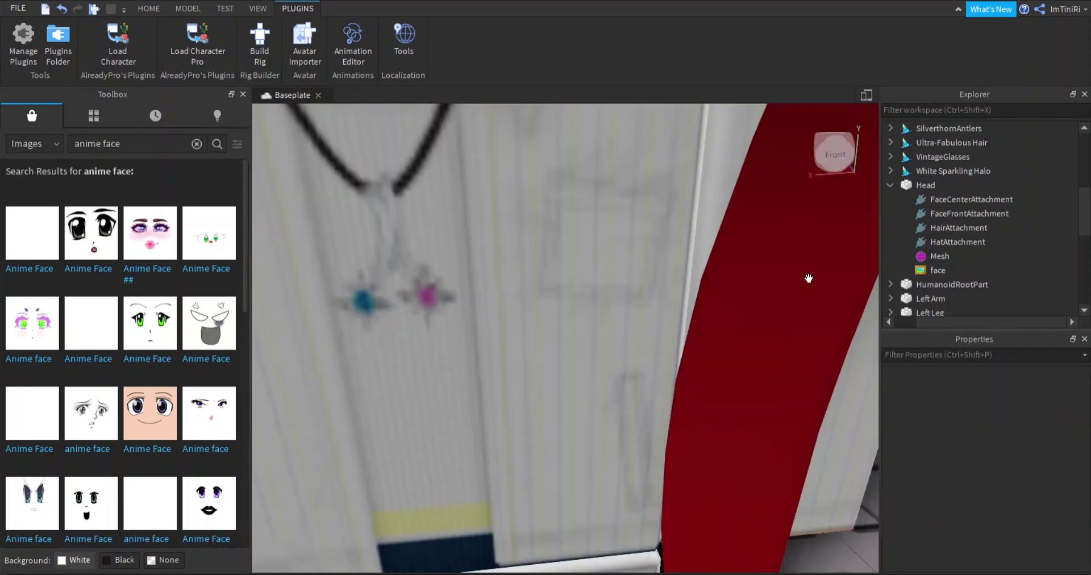
scroll(809, 279, down, 8)
scroll(809, 278, up, 5)
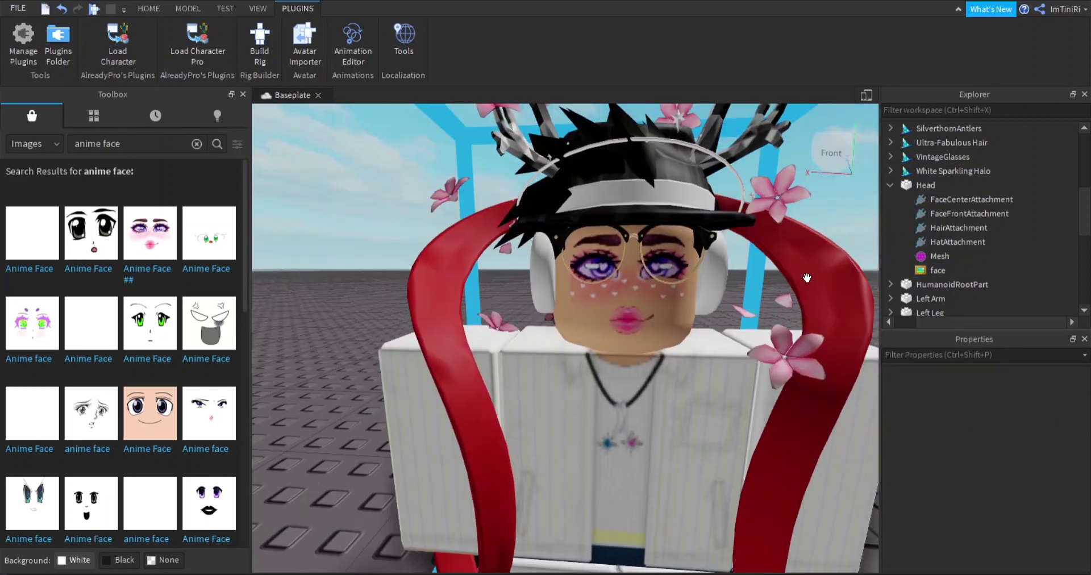
right_drag(807, 278, 718, 275)
scroll(806, 279, down, 6)
scroll(806, 278, up, 6)
scroll(807, 278, down, 2)
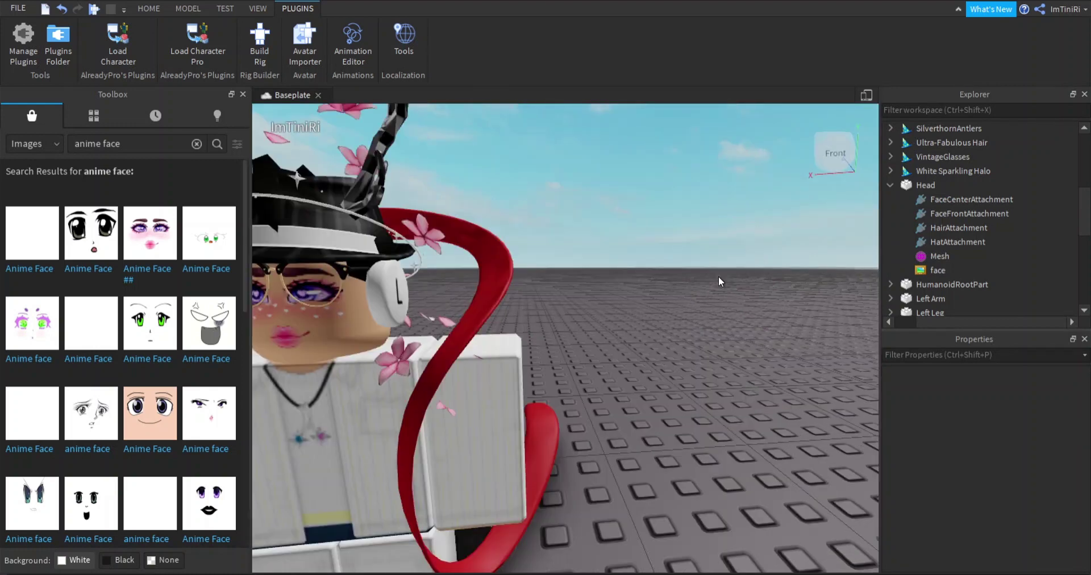
scroll(718, 276, down, 5)
scroll(719, 277, up, 2)
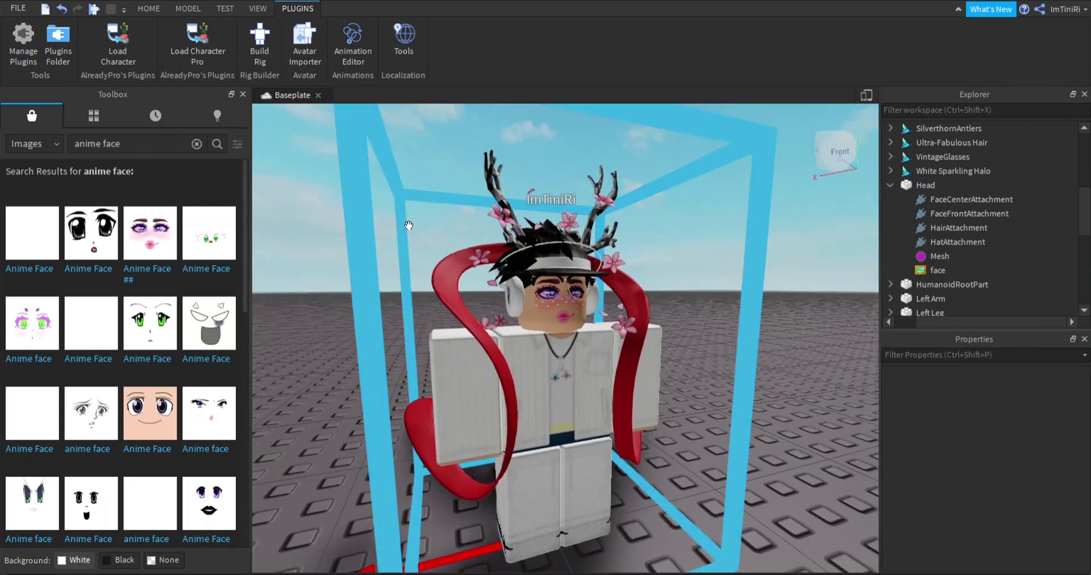
Replace the Toolbox image search with "rainbow barf face"
click(197, 144)
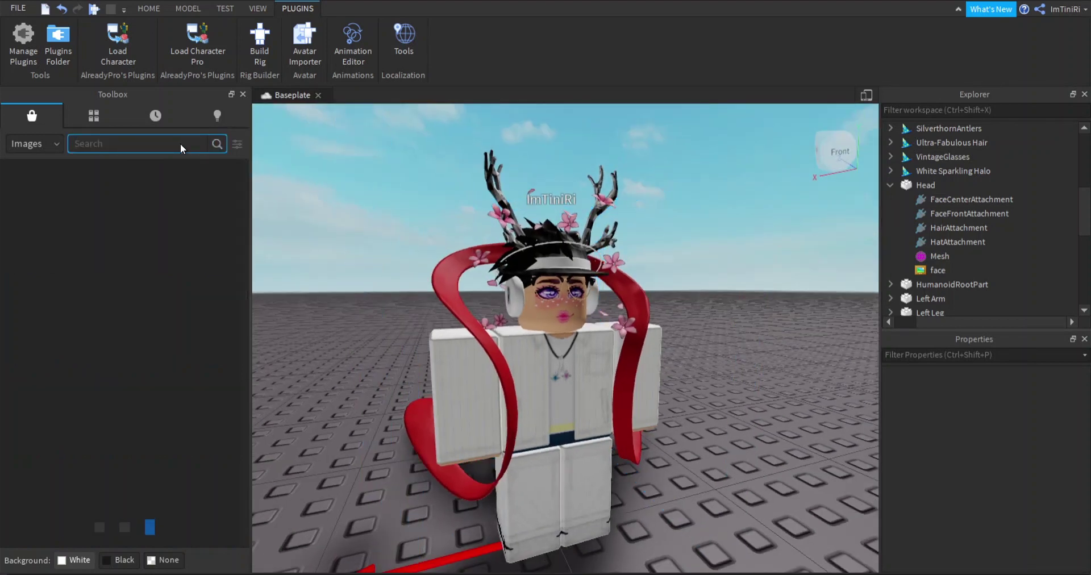
text(rainbow bard)
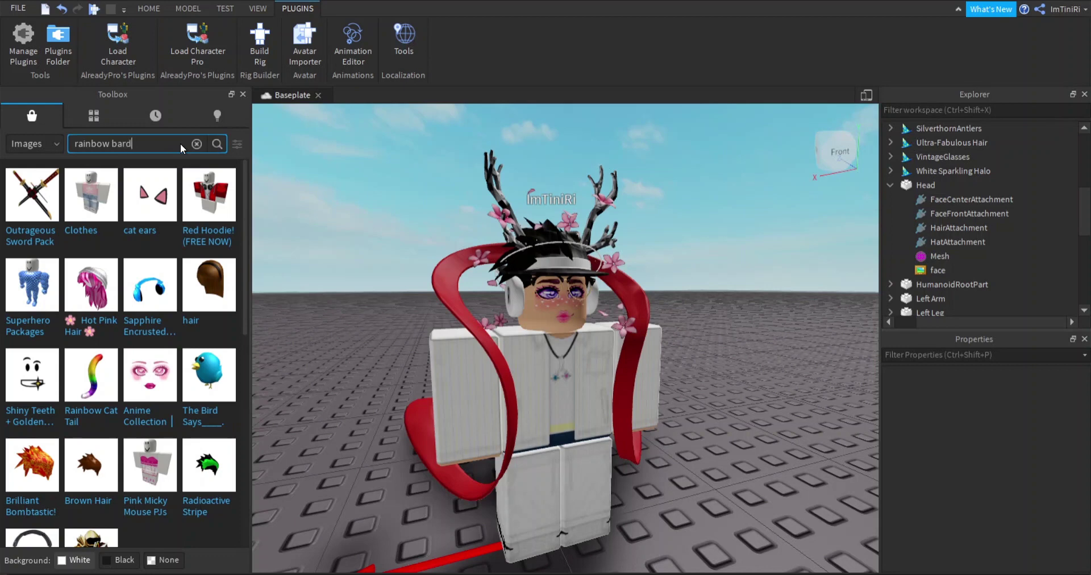
key(BackSpace)
text(f face)
key(Return)
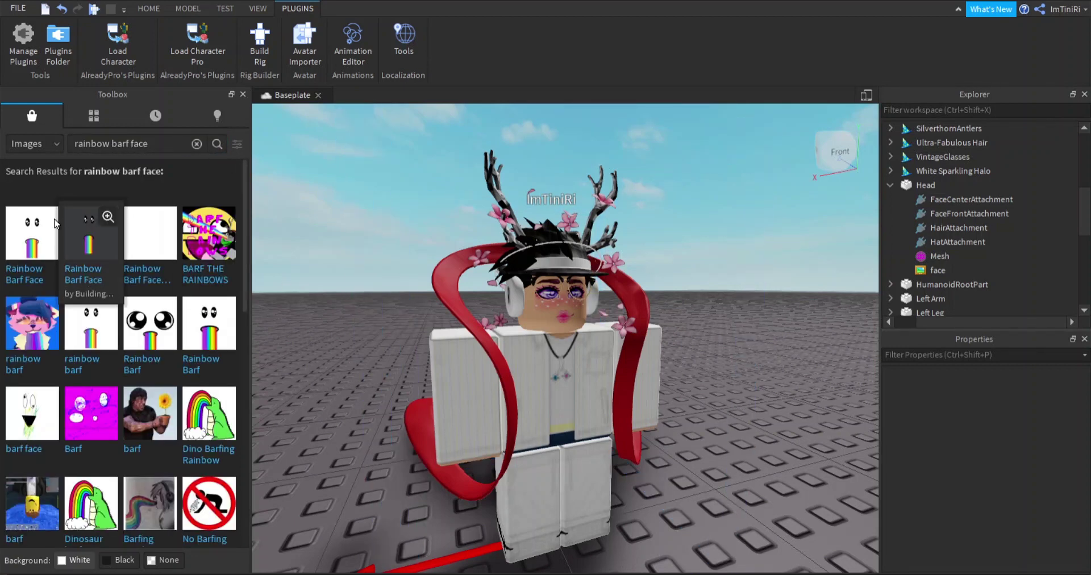
Preview the first Rainbow Barf Face image, then open the dark-background one beside it and copy its asset ID
click(51, 219)
click(237, 129)
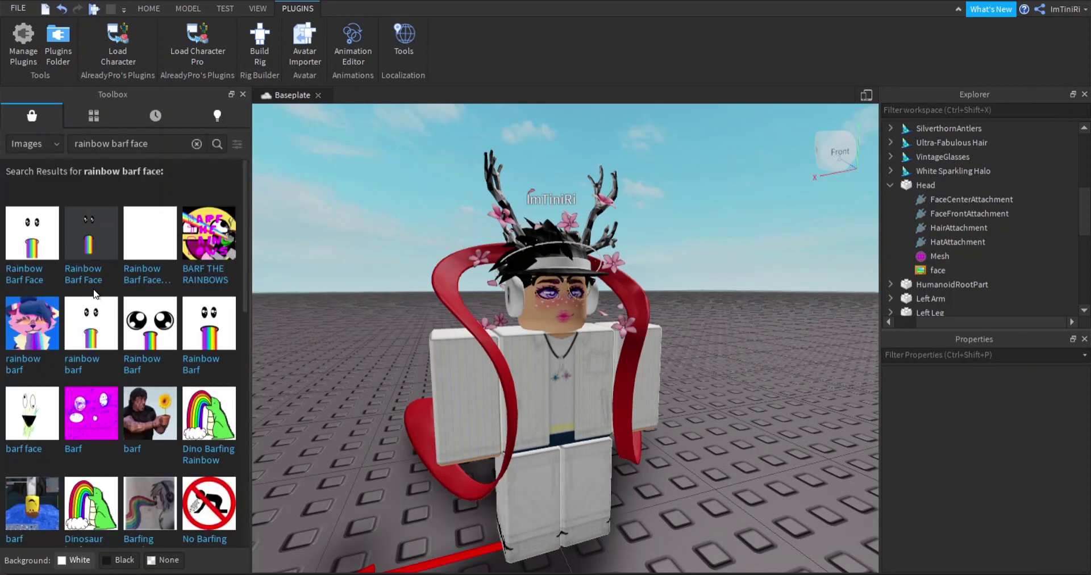
click(112, 220)
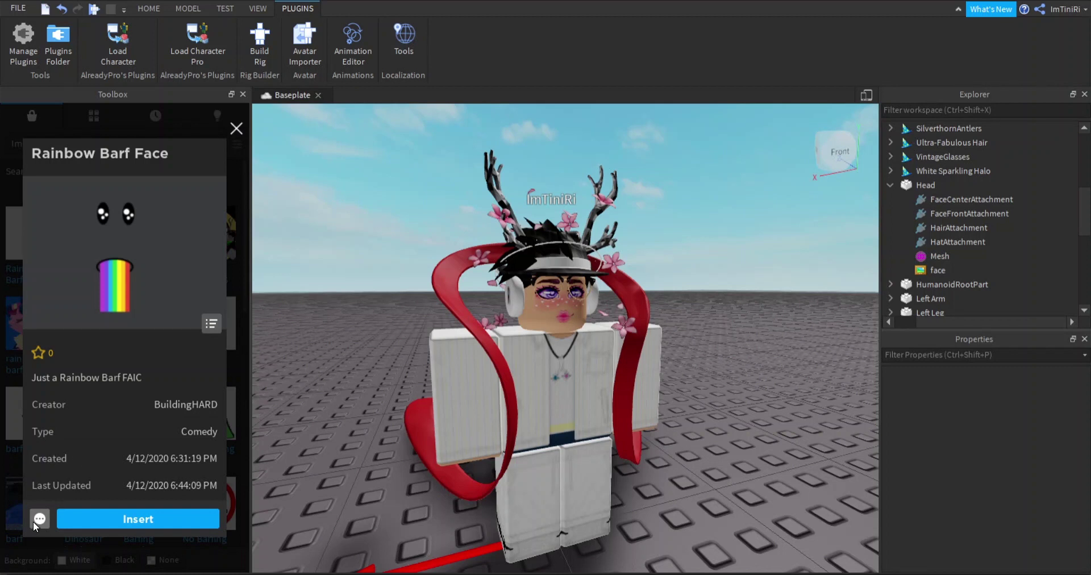
click(937, 270)
click(978, 410)
key(ctrl+v)
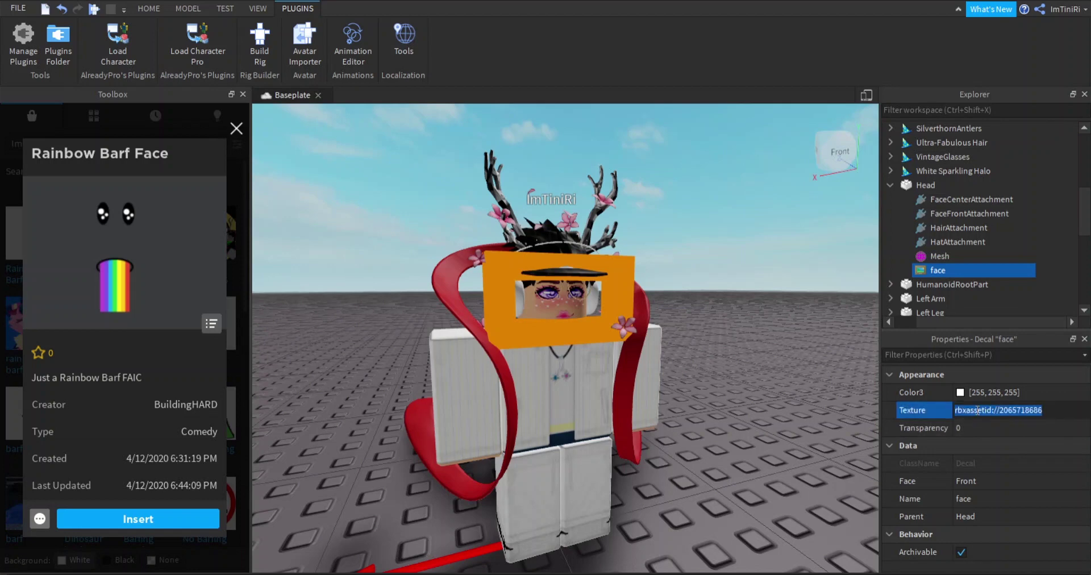
key(Return)
click(745, 335)
scroll(744, 335, up, 3)
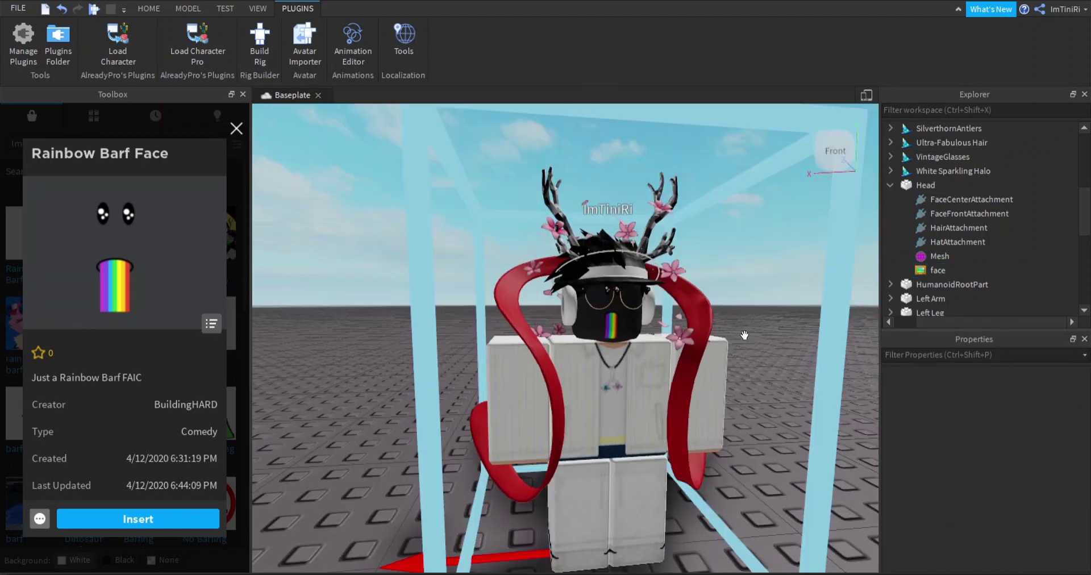
scroll(744, 335, up, 4)
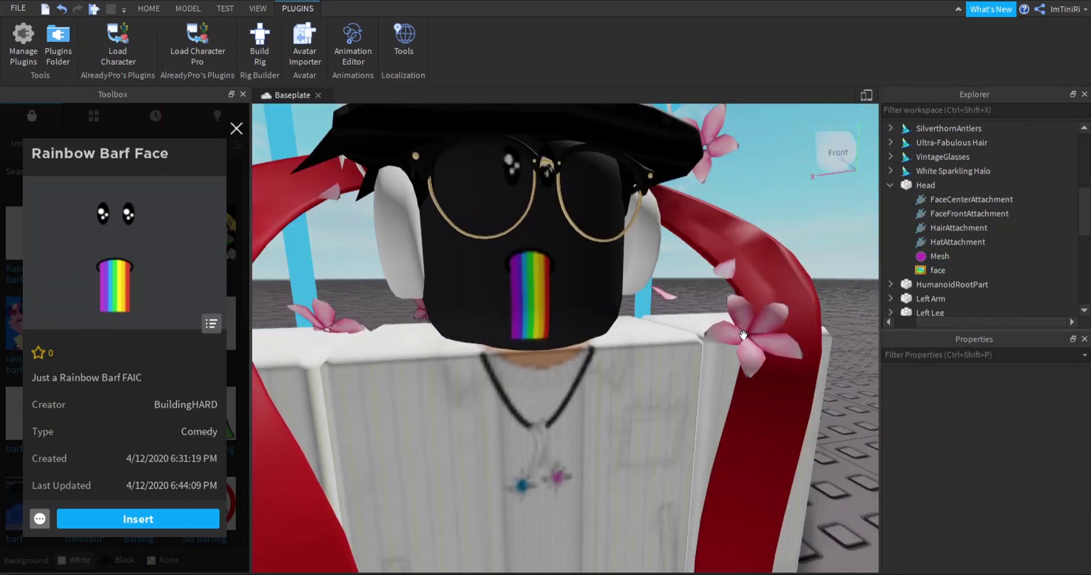
scroll(719, 334, down, 6)
right_drag(719, 334, 671, 336)
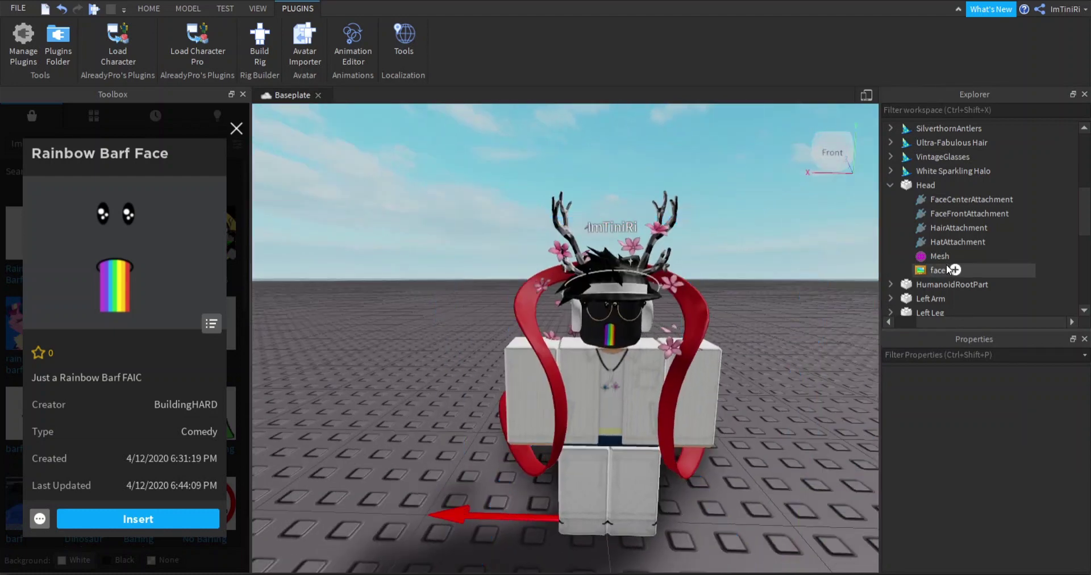
click(937, 270)
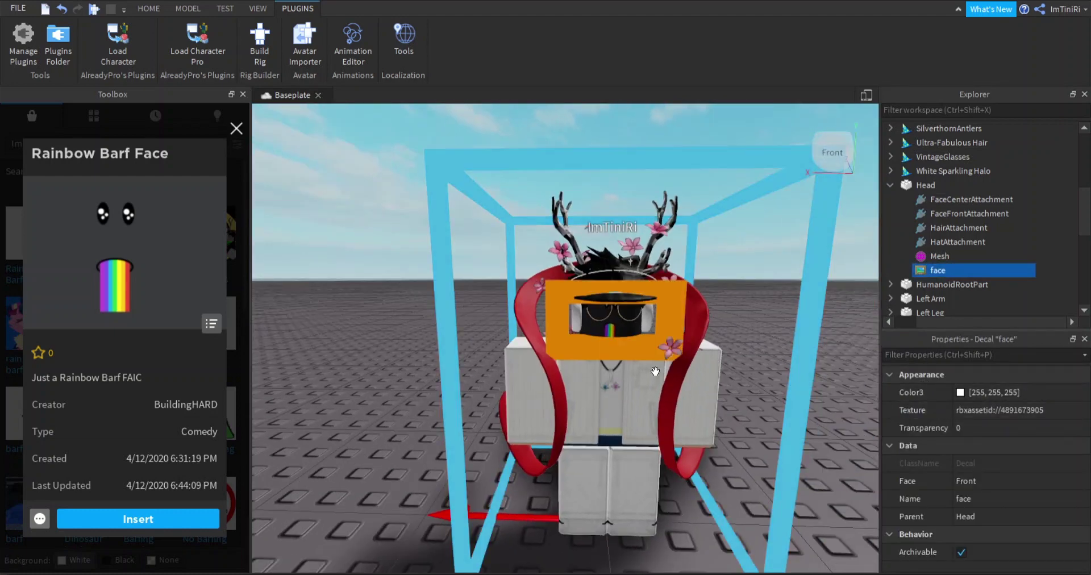
click(230, 130)
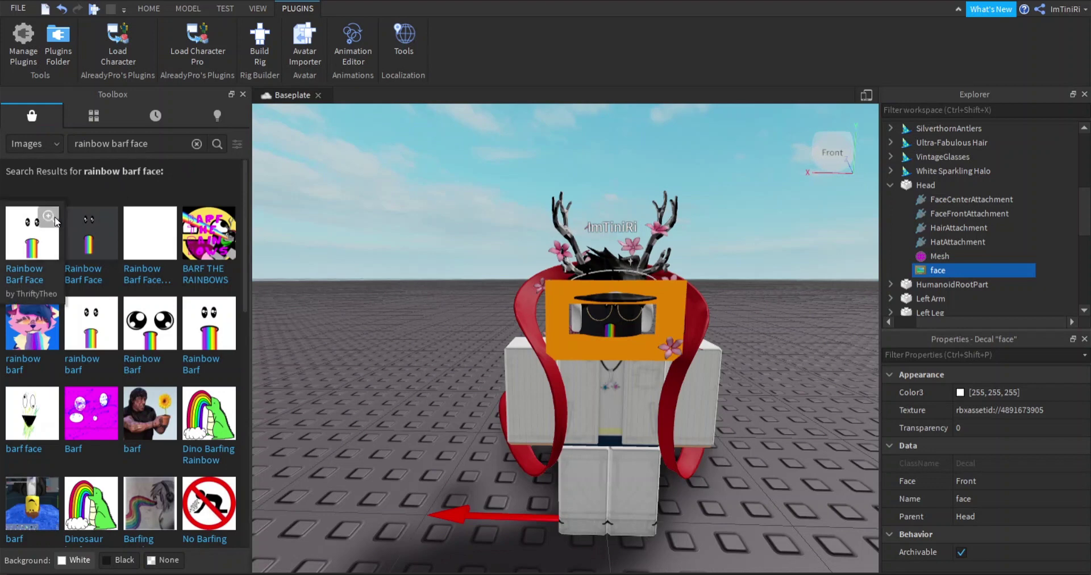
click(52, 216)
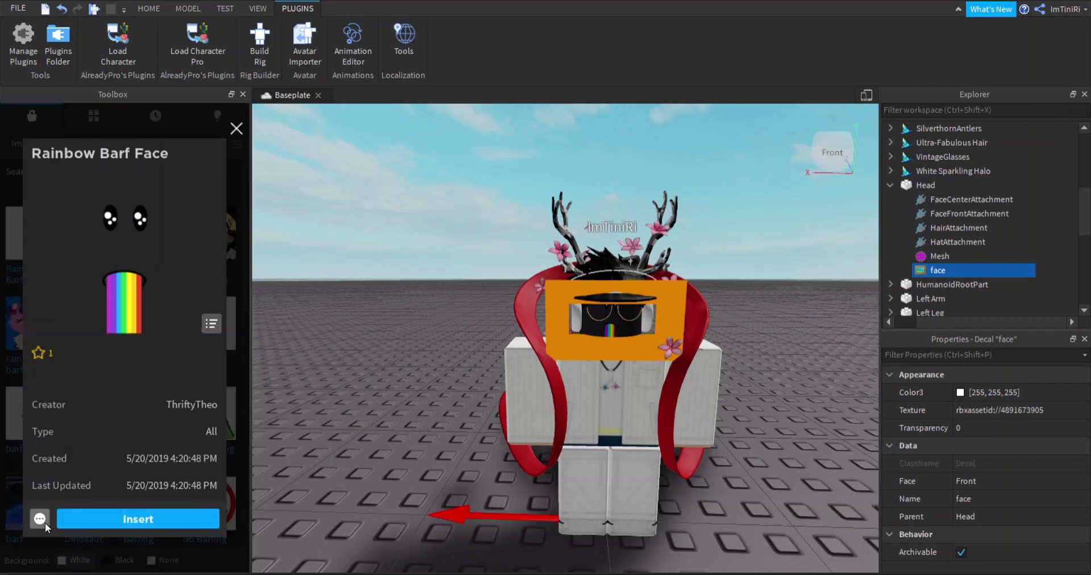
double_click(981, 411)
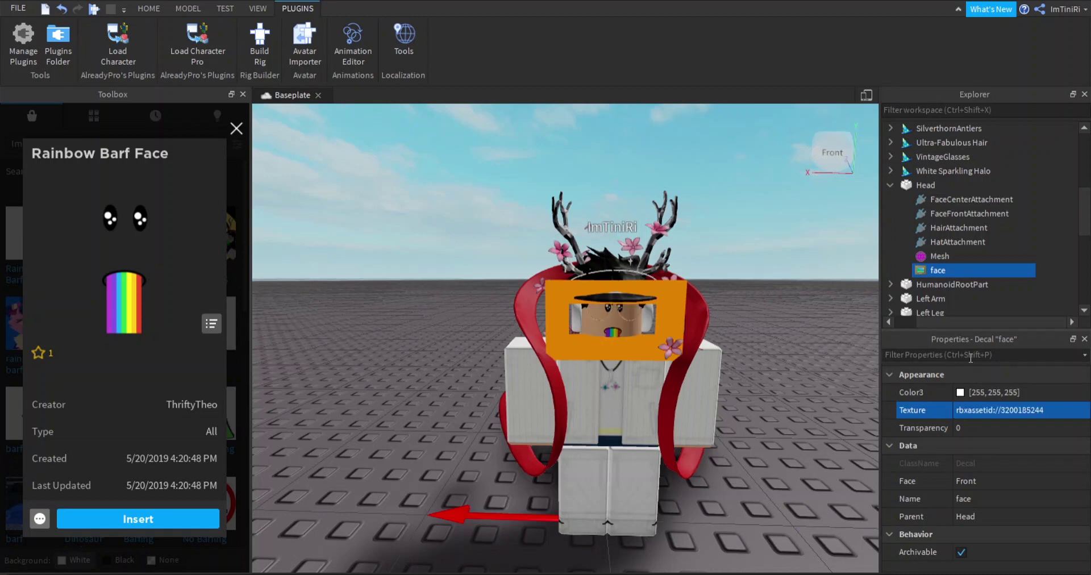
click(771, 290)
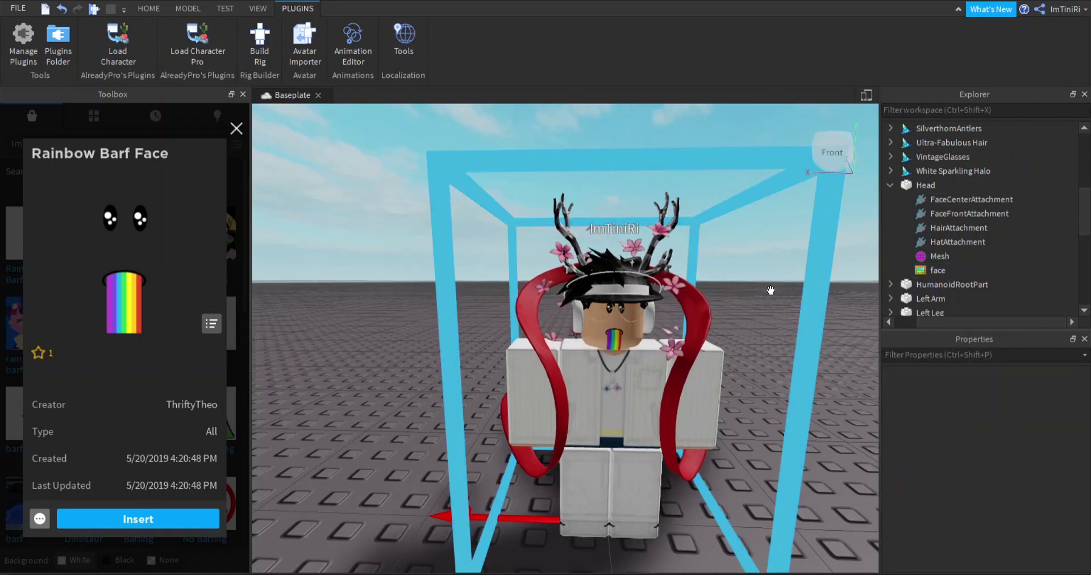
scroll(771, 290, up, 5)
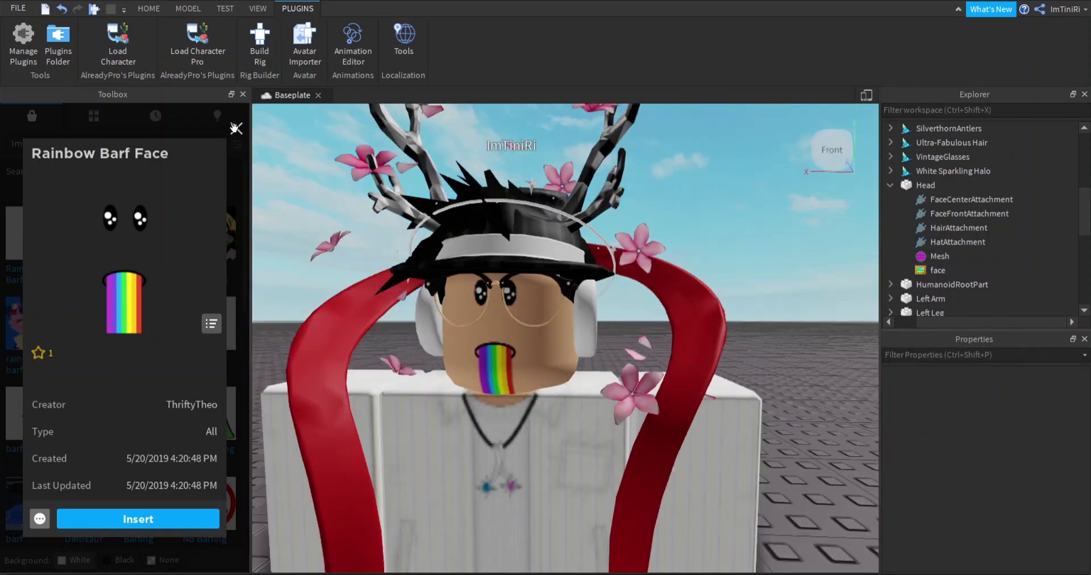
click(235, 127)
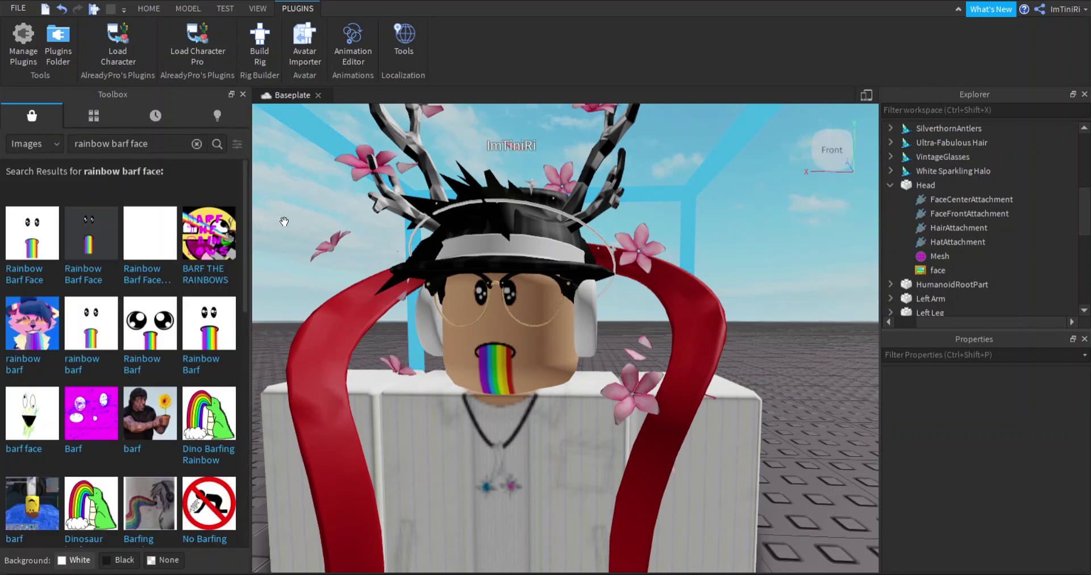
Inspect the avatar with its rainbow barf face from different angles, both up close and from a distance
scroll(430, 251, down, 5)
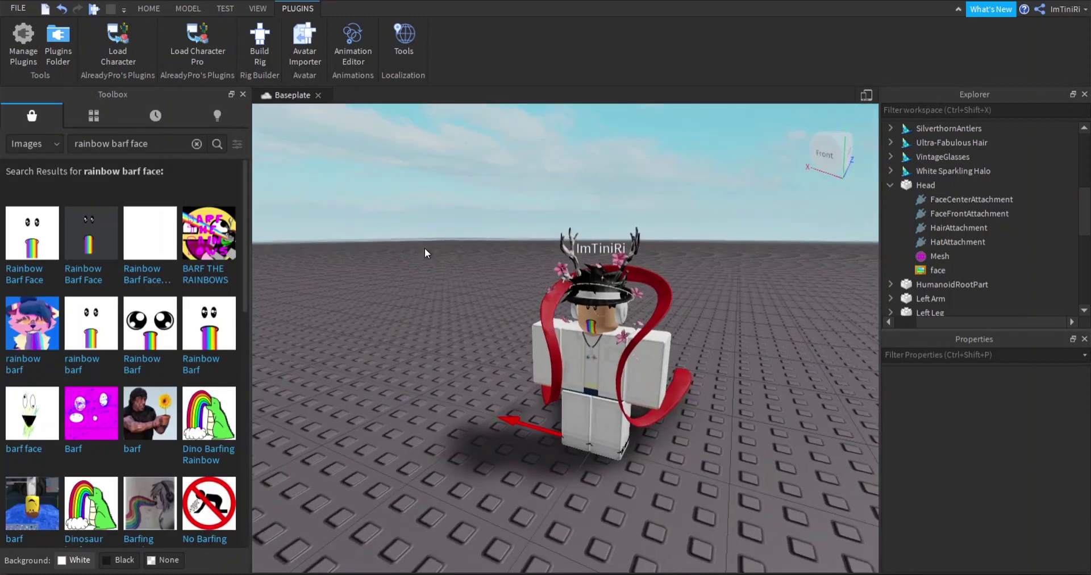
right_drag(425, 248, 425, 238)
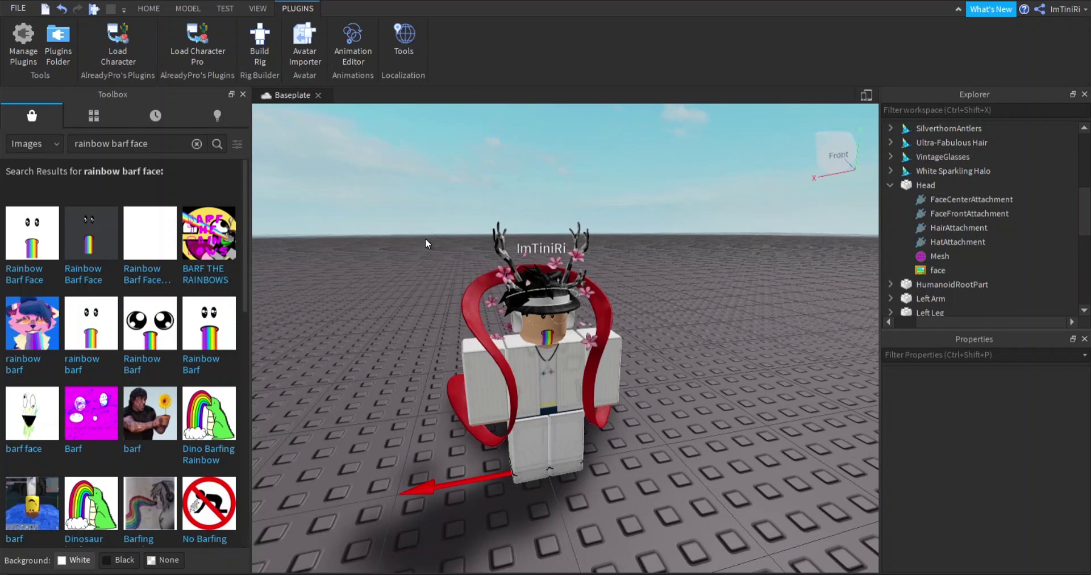
scroll(425, 237, up, 5)
click(499, 291)
scroll(499, 291, down, 3)
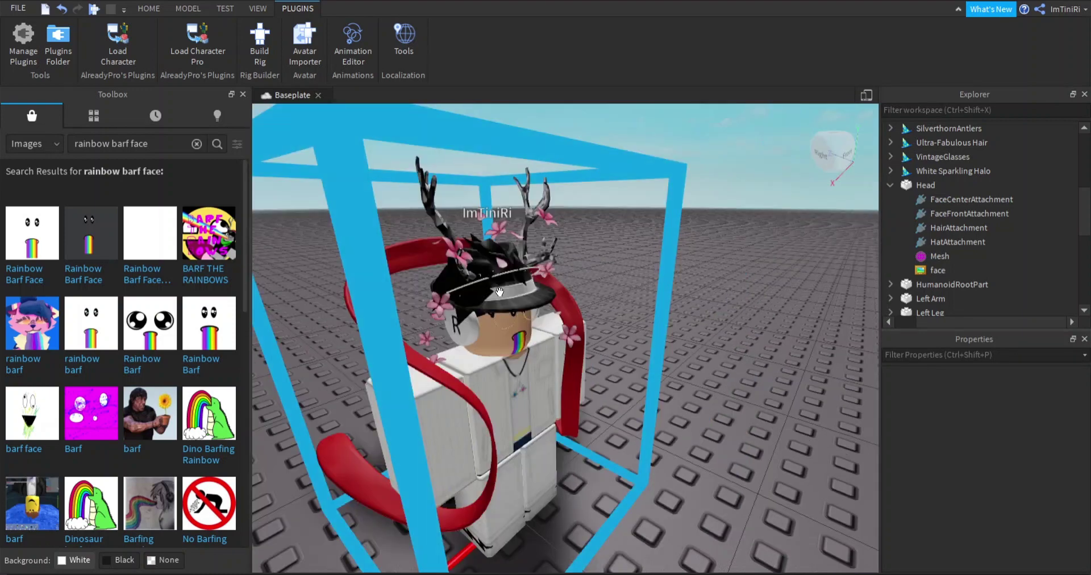
right_drag(653, 307, 660, 306)
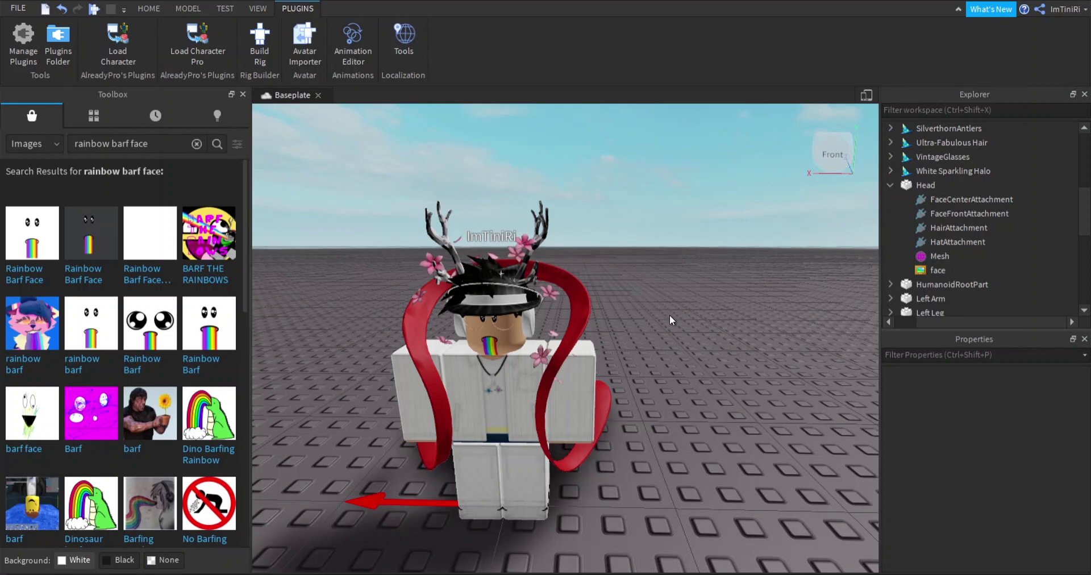
scroll(516, 272, down, 4)
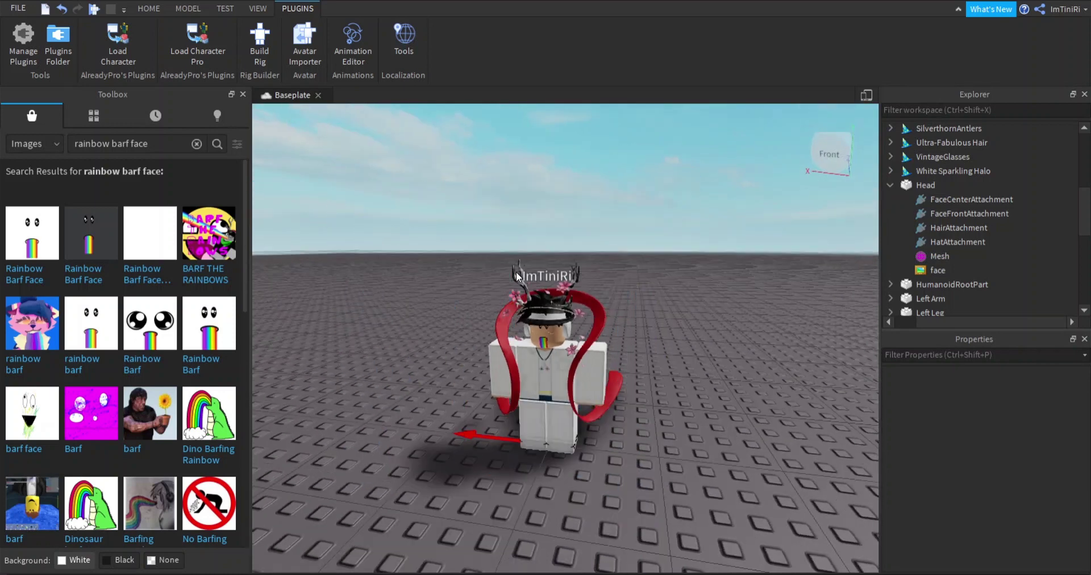
scroll(516, 272, up, 4)
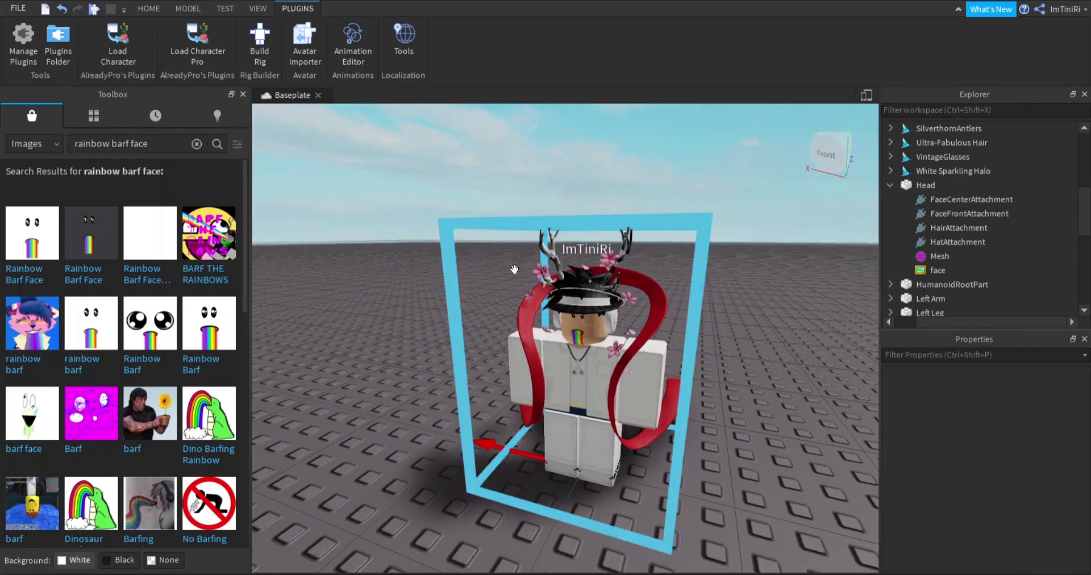
click(394, 251)
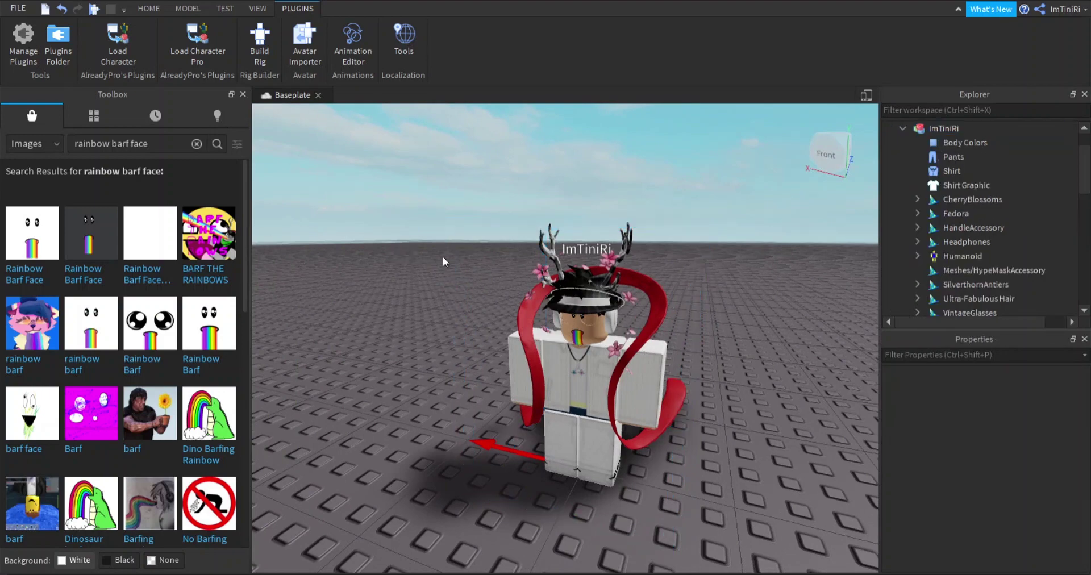
right_drag(482, 258, 495, 267)
scroll(495, 267, up, 6)
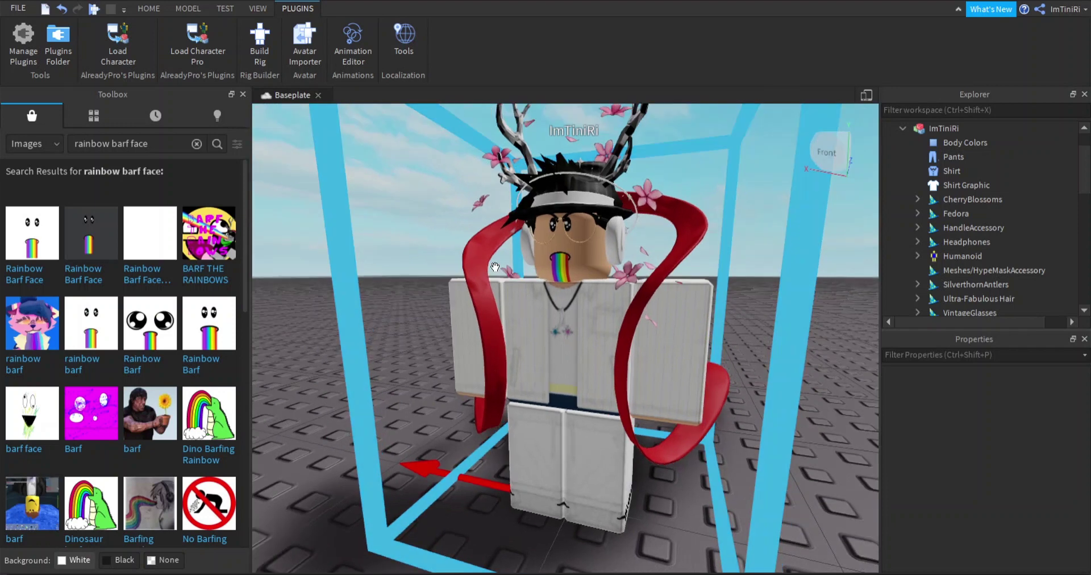